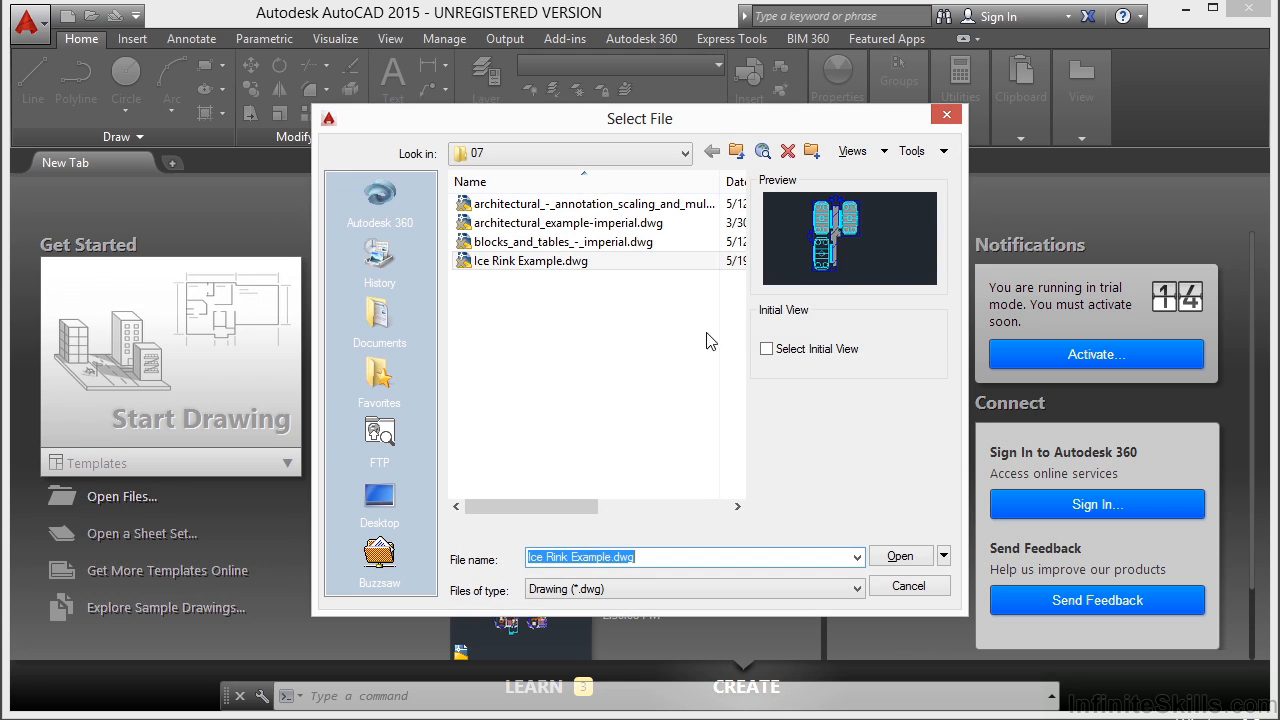
Step: Open the drawing Ice Rink Example.dwg and display the Properties palette
click(535, 264)
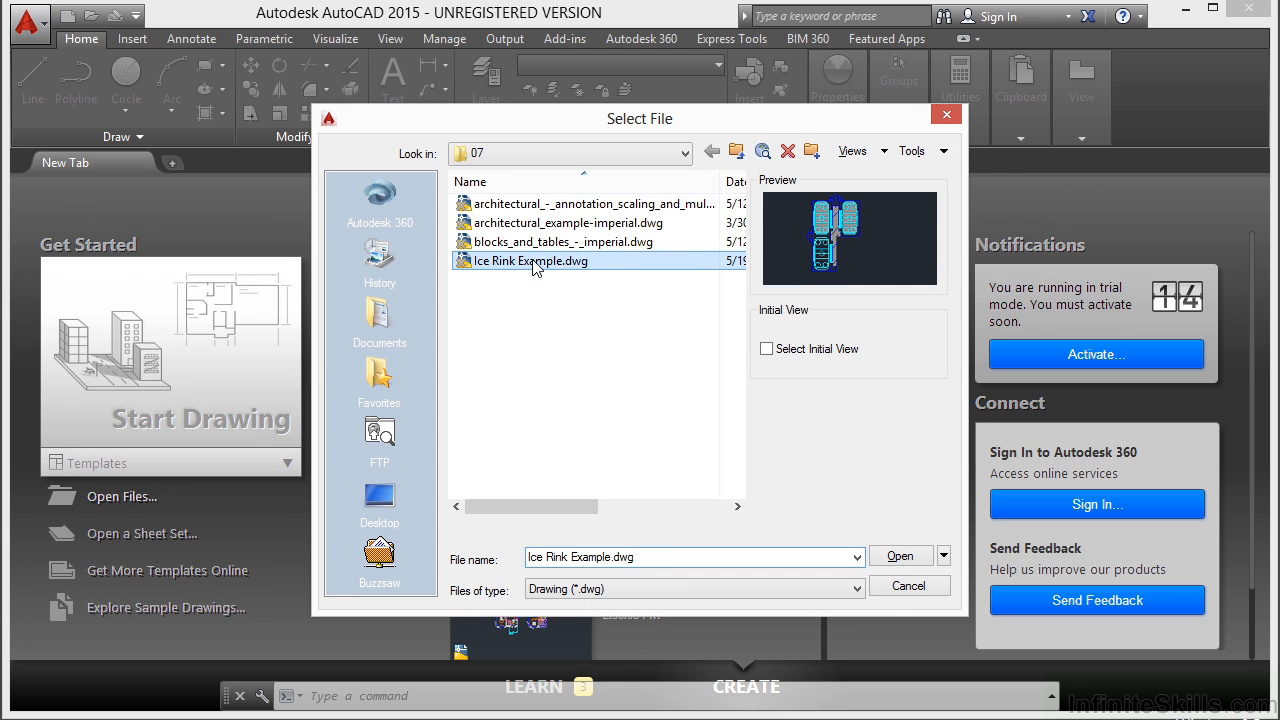
click(899, 555)
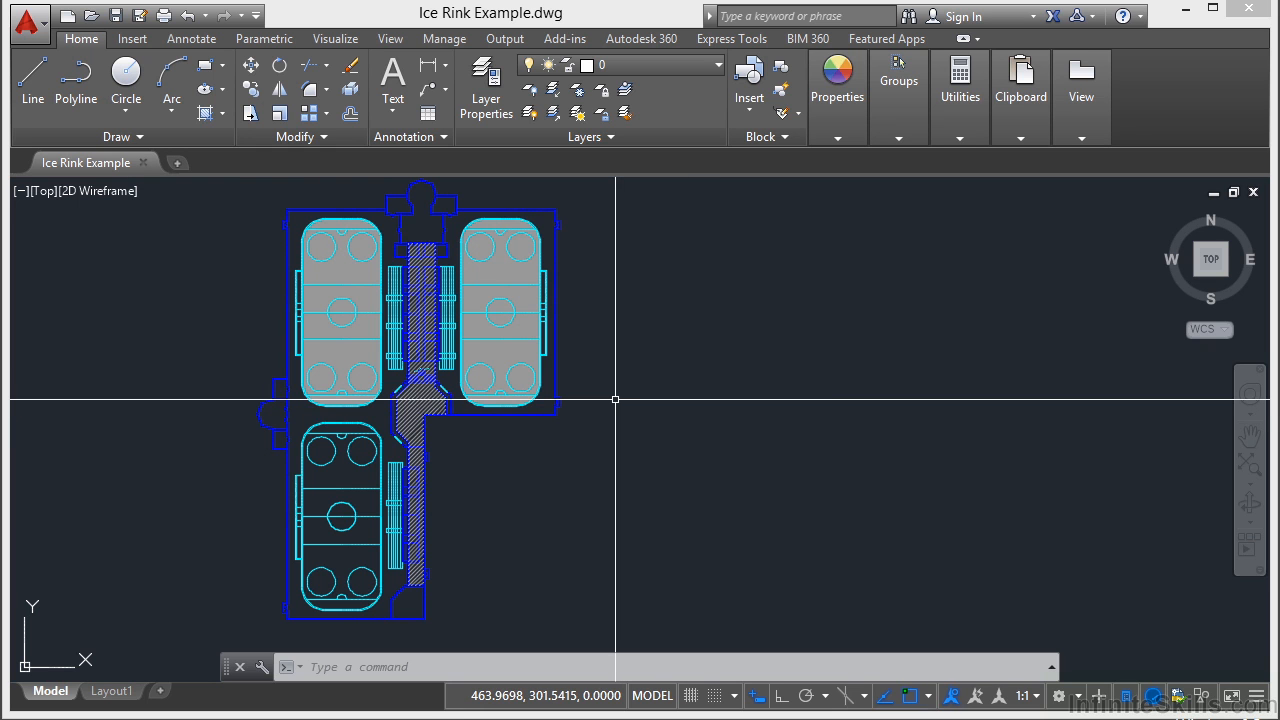
key(ctrl+1)
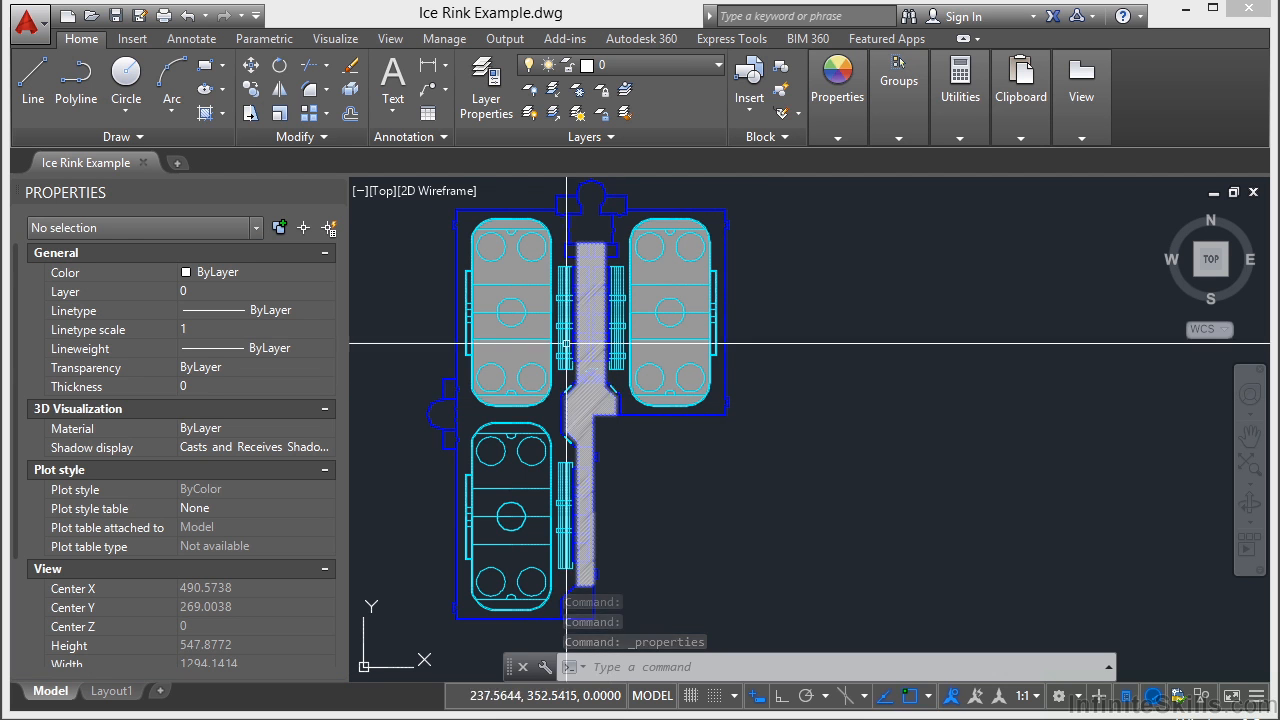
Step: Select the outer boundary polyline of the upper-left ice rink and examine its area, length and closed setting in the properties
scroll(488, 294, up, 6)
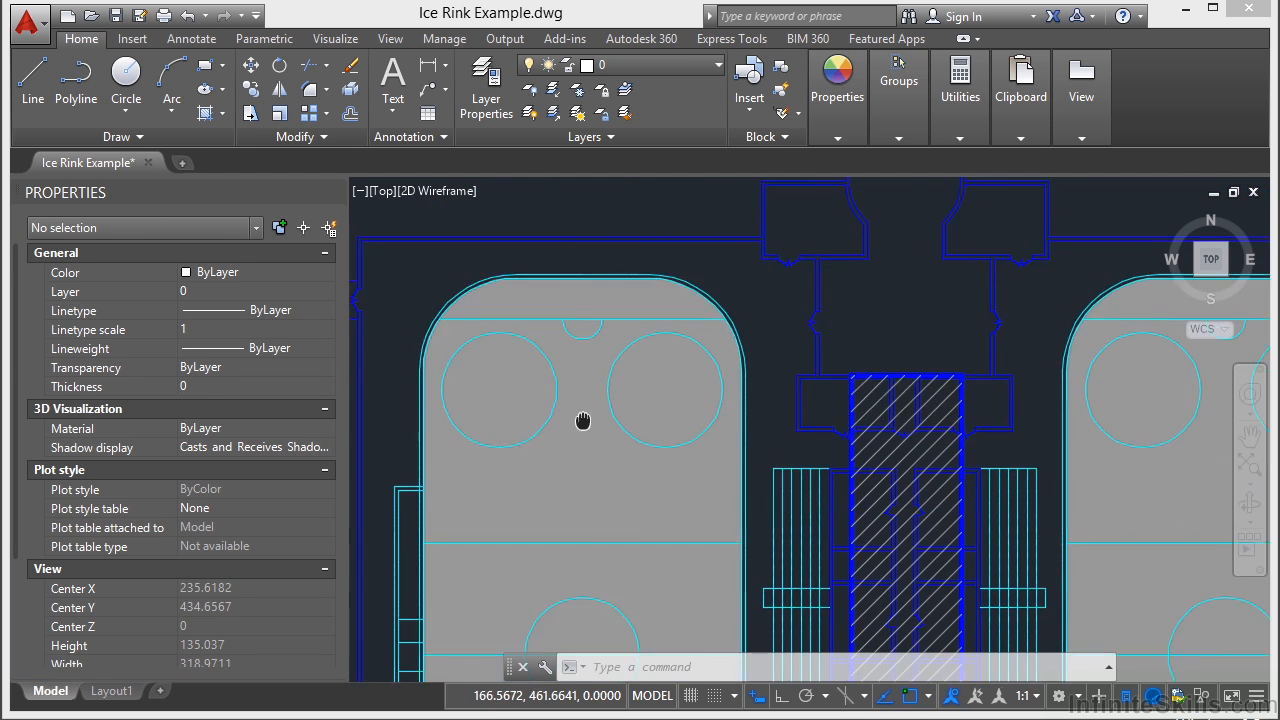
scroll(625, 344, up, 2)
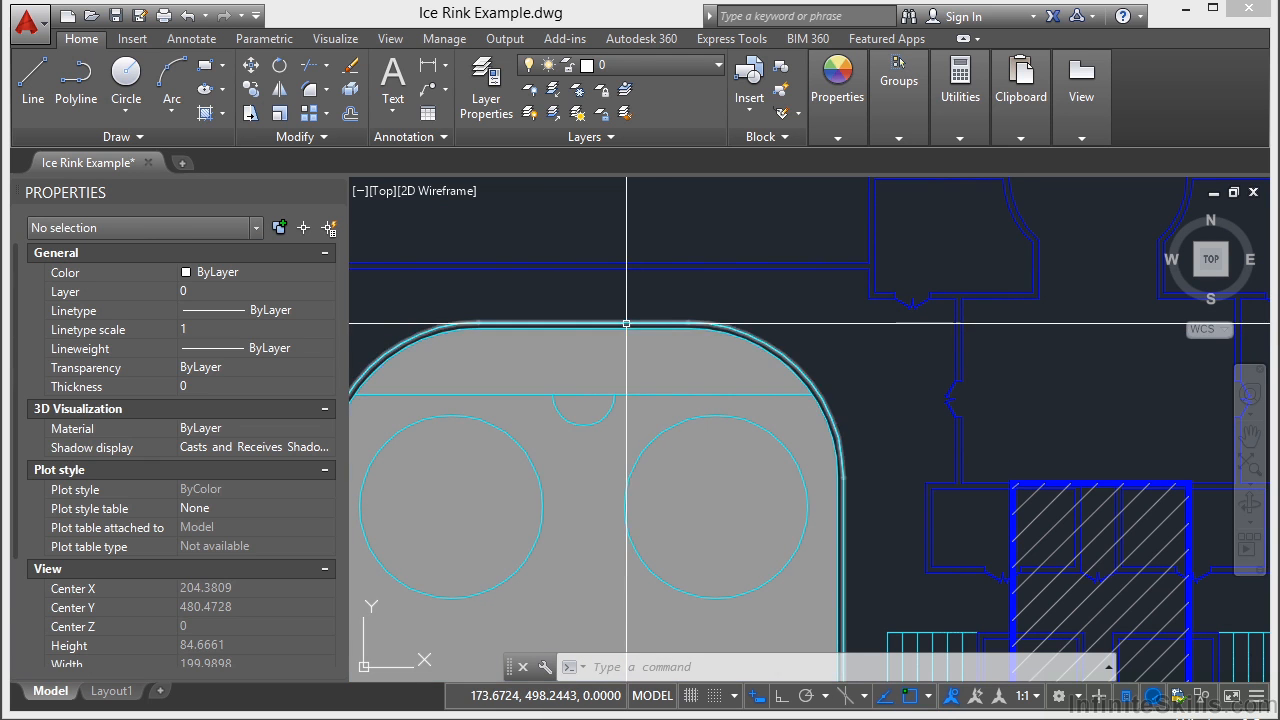
click(626, 323)
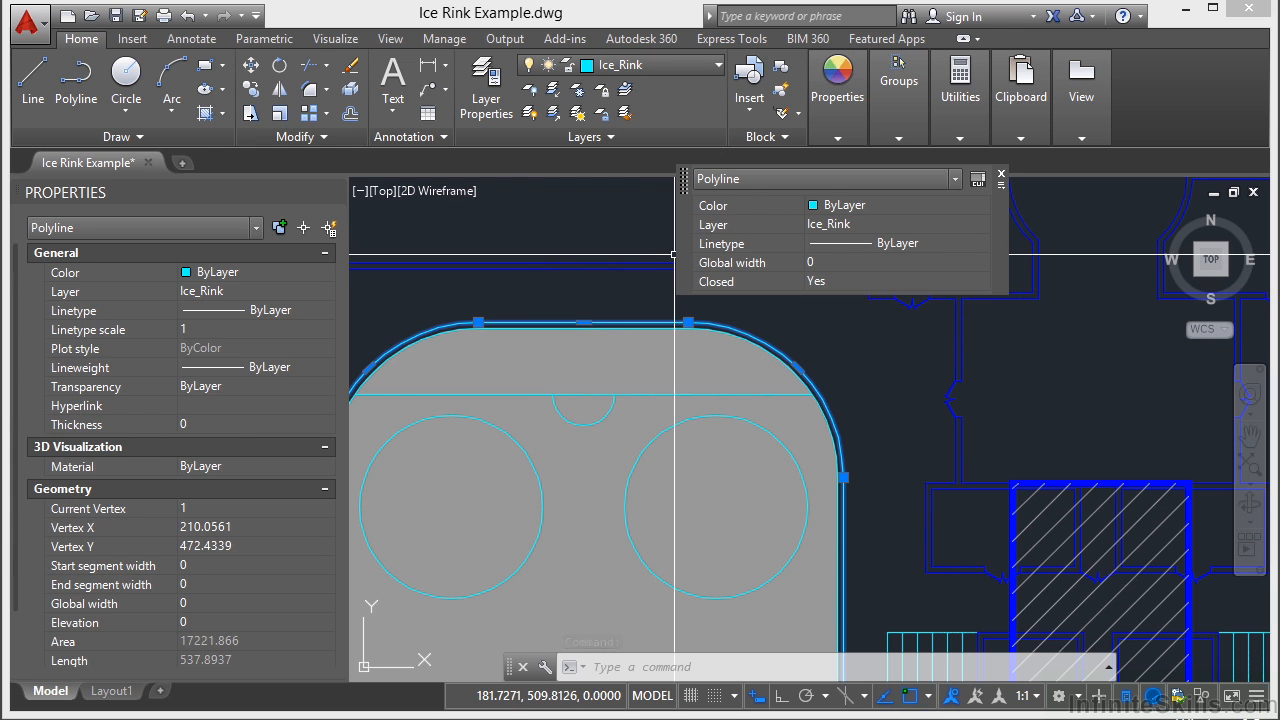
drag(15, 380, 15, 490)
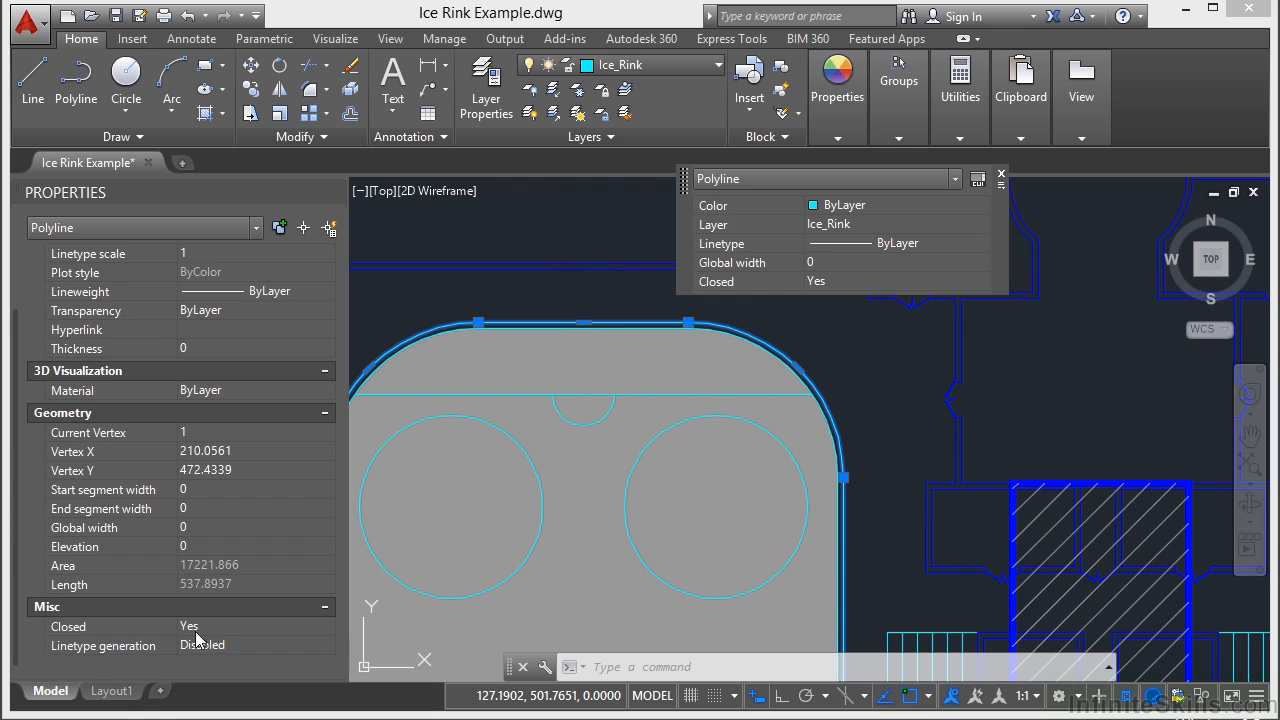
click(1001, 175)
scroll(803, 269, down, 2)
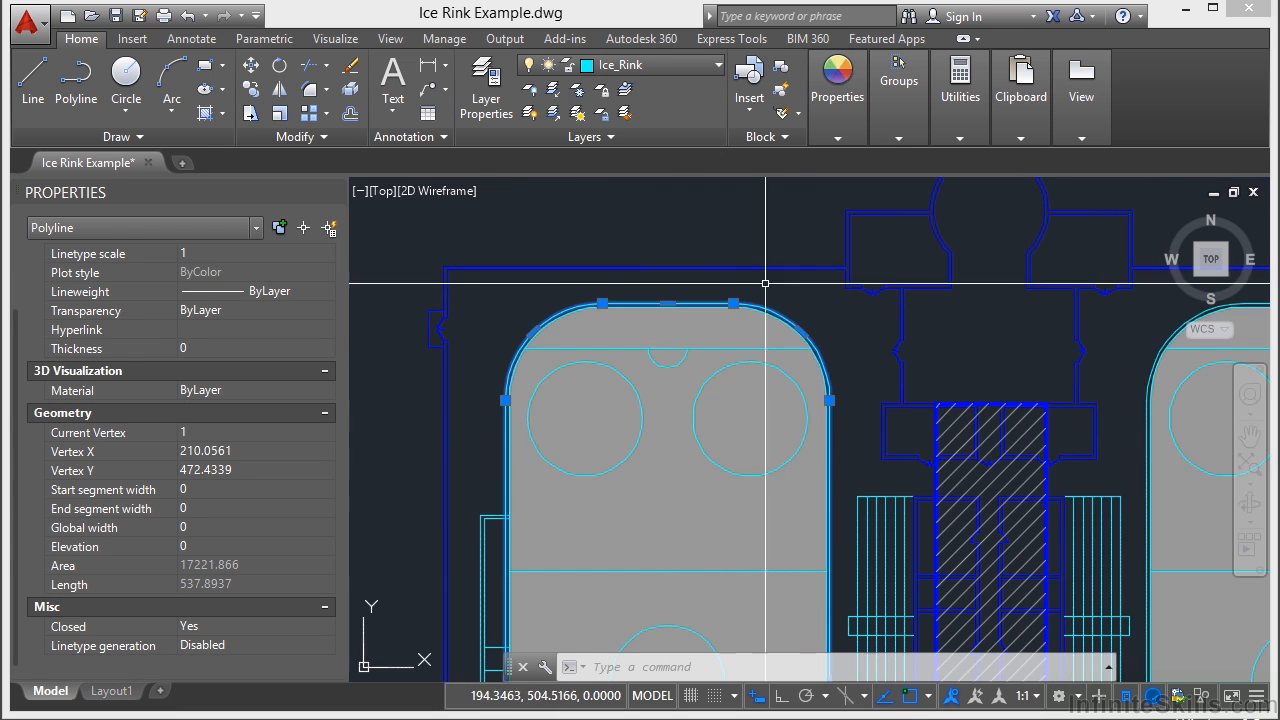
scroll(651, 343, down, 4)
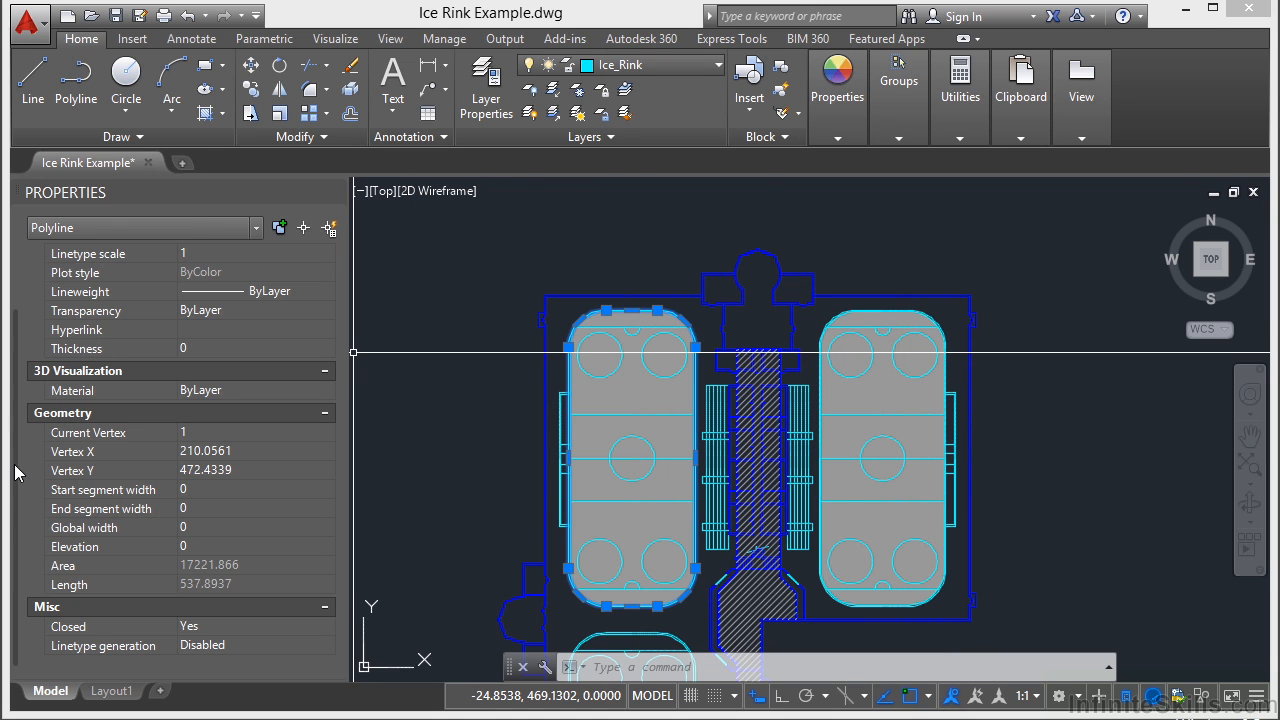
Step: Send the rink polyline's area value to QuickCalc, highlight it for copying, close the calculator and clear the selection
mouse_move(280, 564)
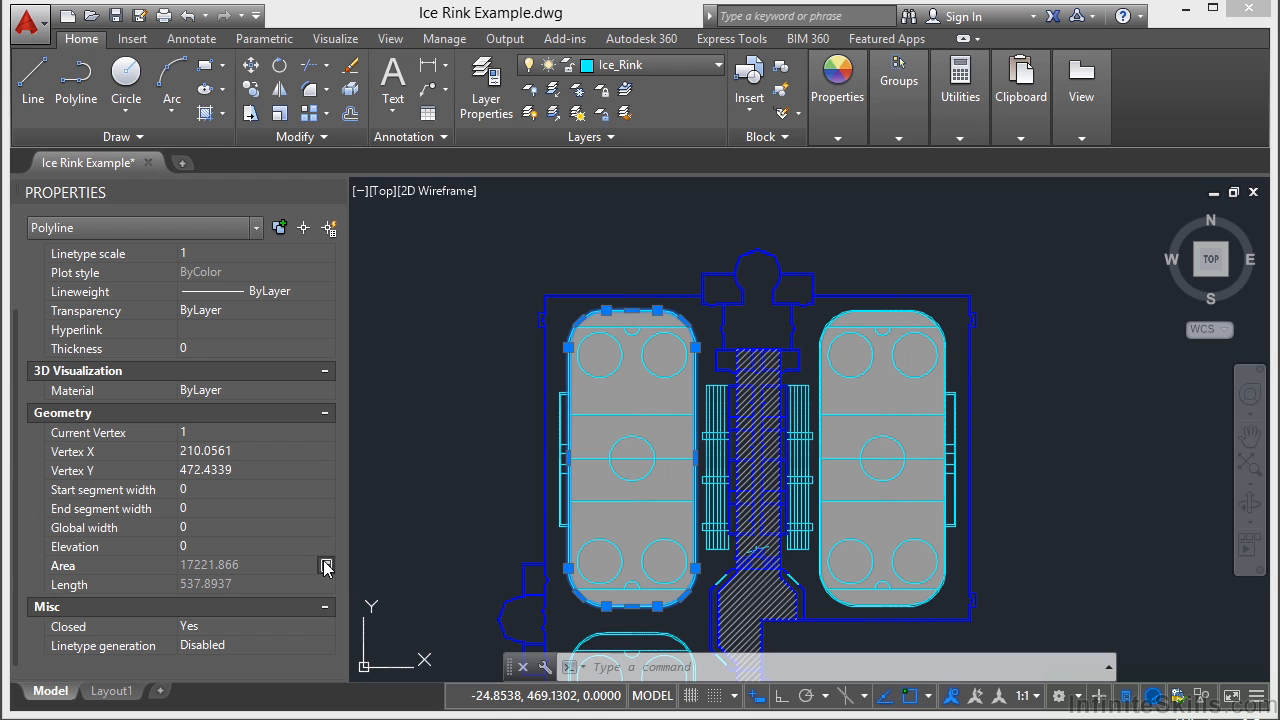
click(325, 566)
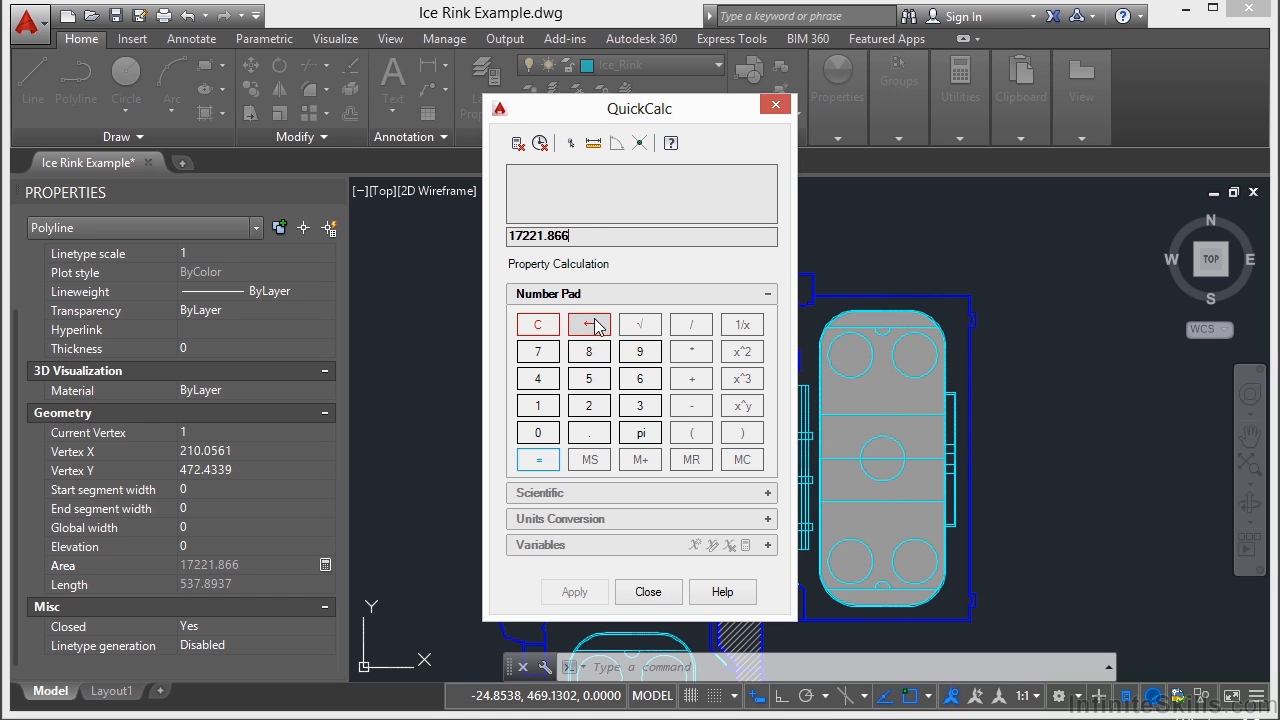
drag(589, 241, 523, 239)
right_click(505, 235)
click(575, 294)
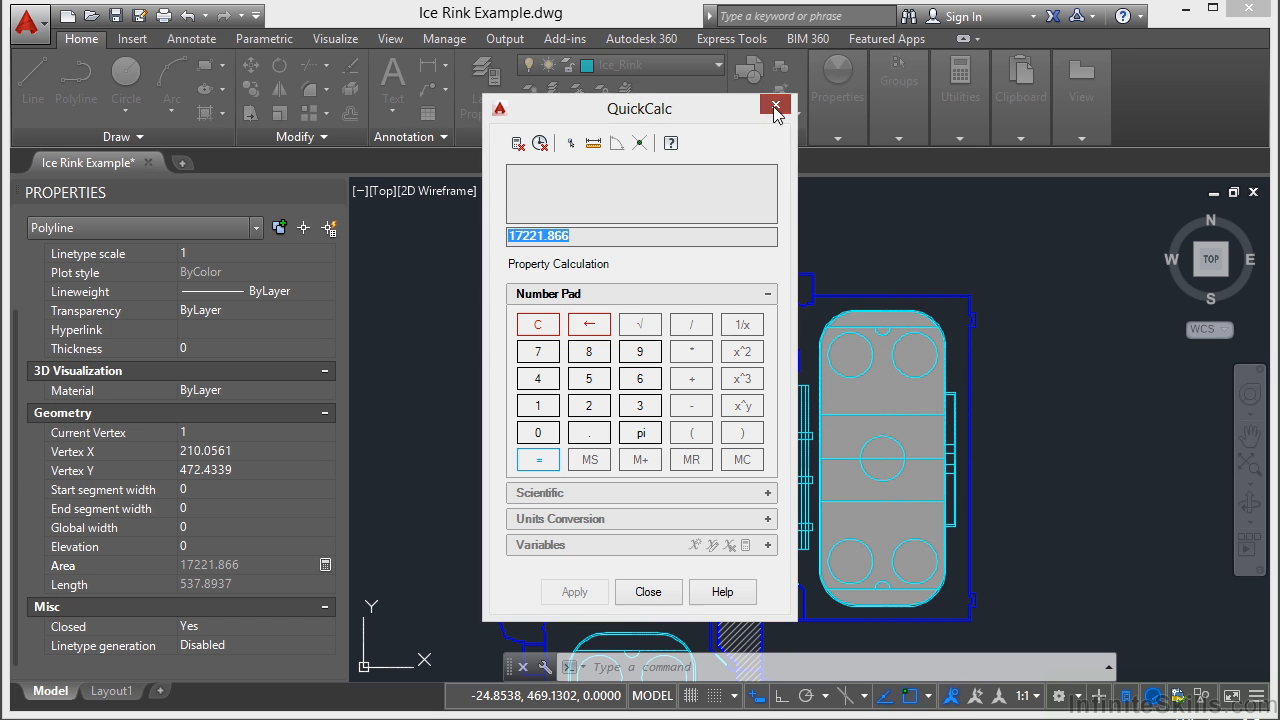
key(Escape)
key(Escape)
Step: Select the solid hatches of both upper ice rinks, examine their cumulative area in the properties and clear the selection
middle_drag(692, 458, 629, 366)
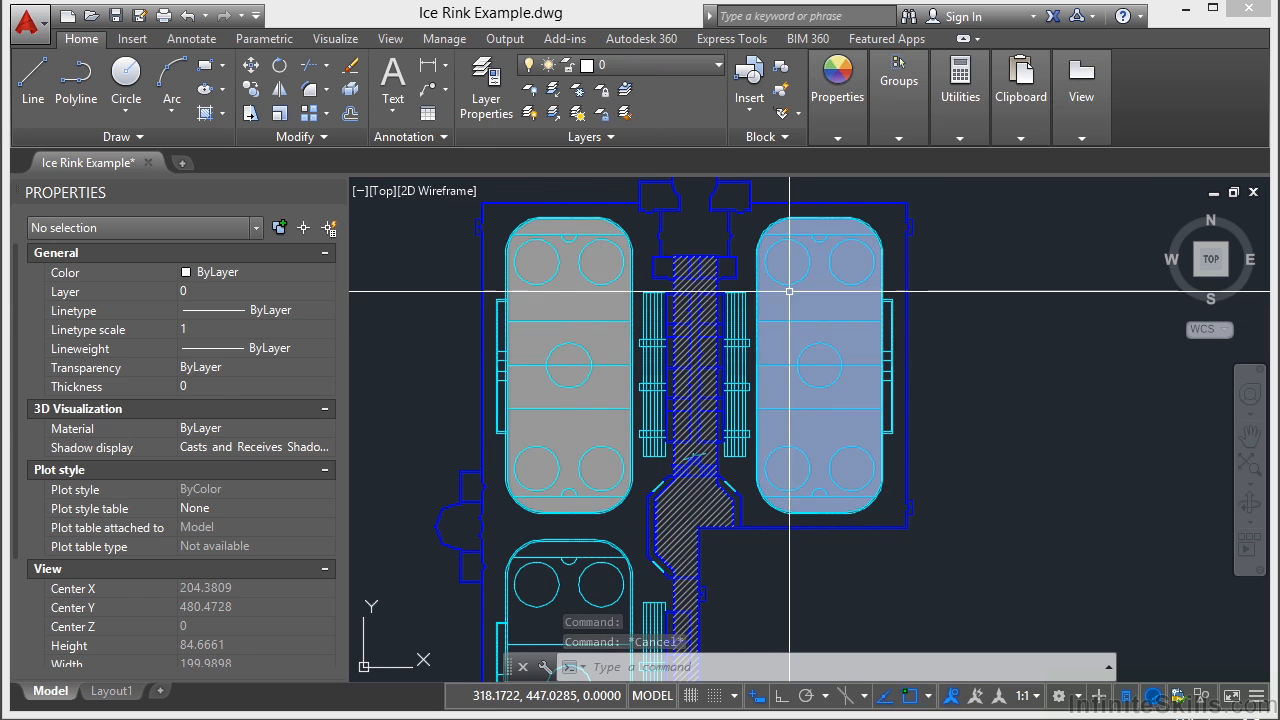
click(580, 297)
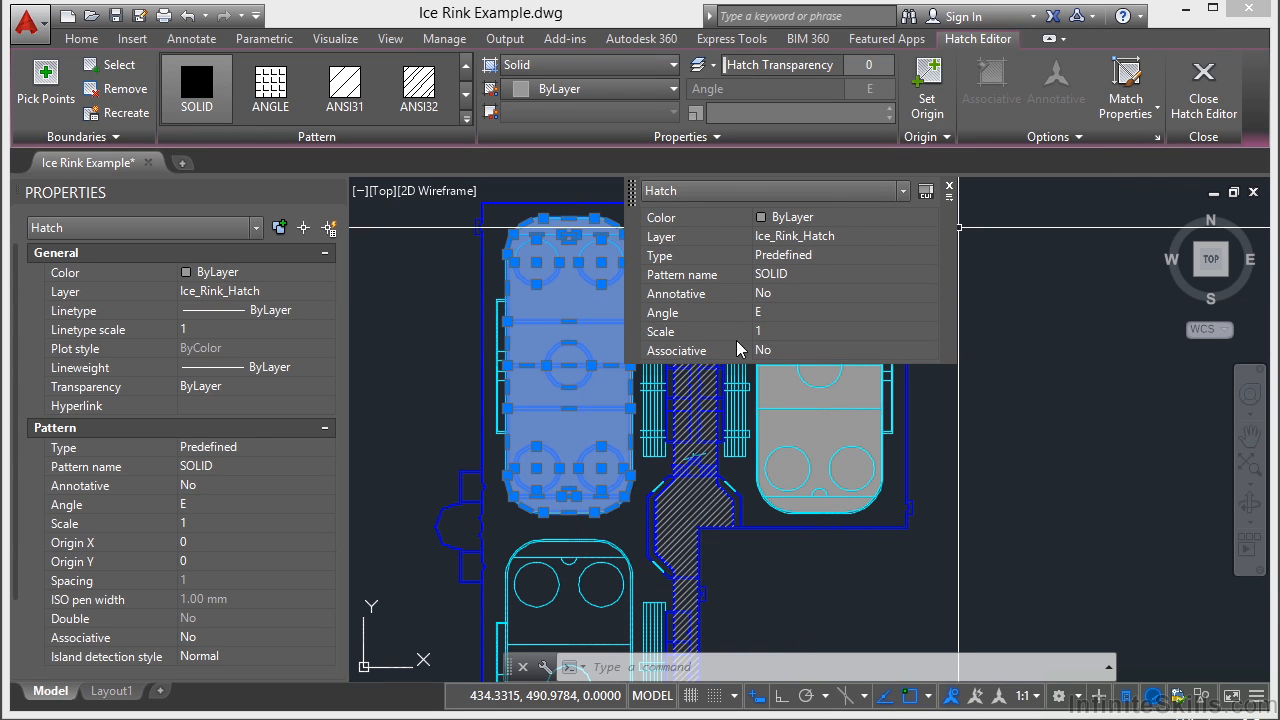
click(949, 189)
click(949, 187)
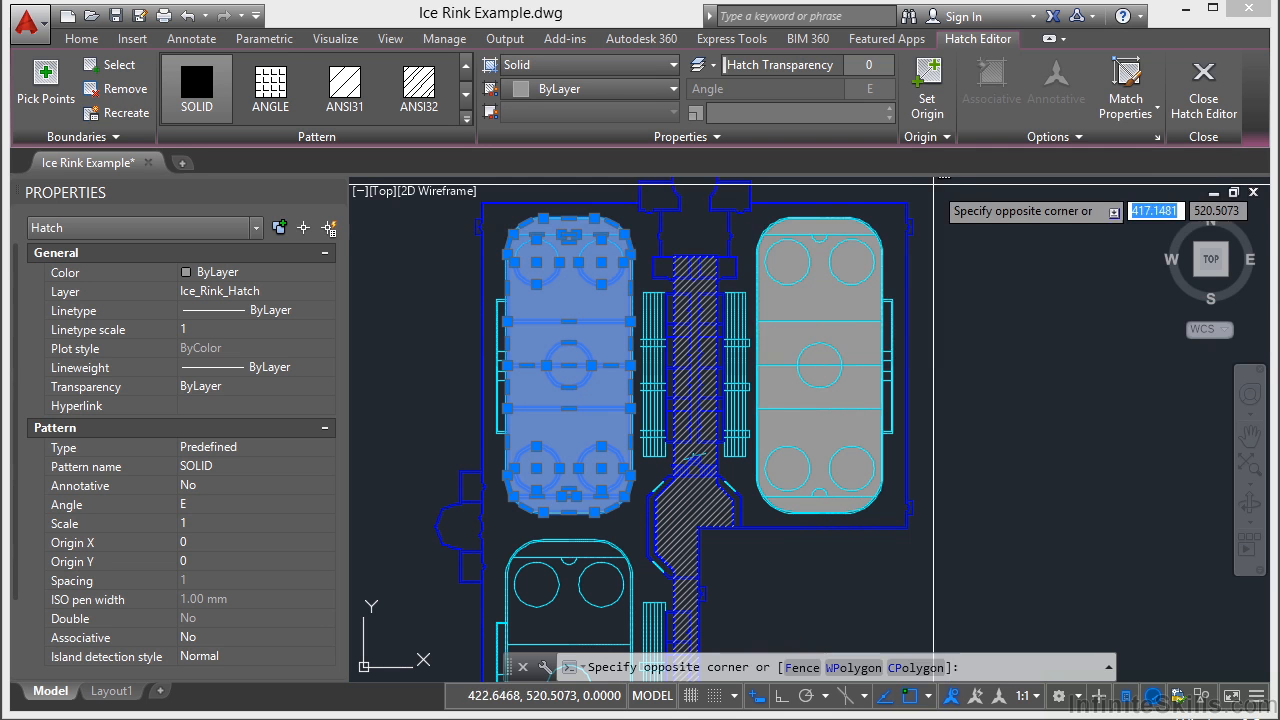
click(830, 296)
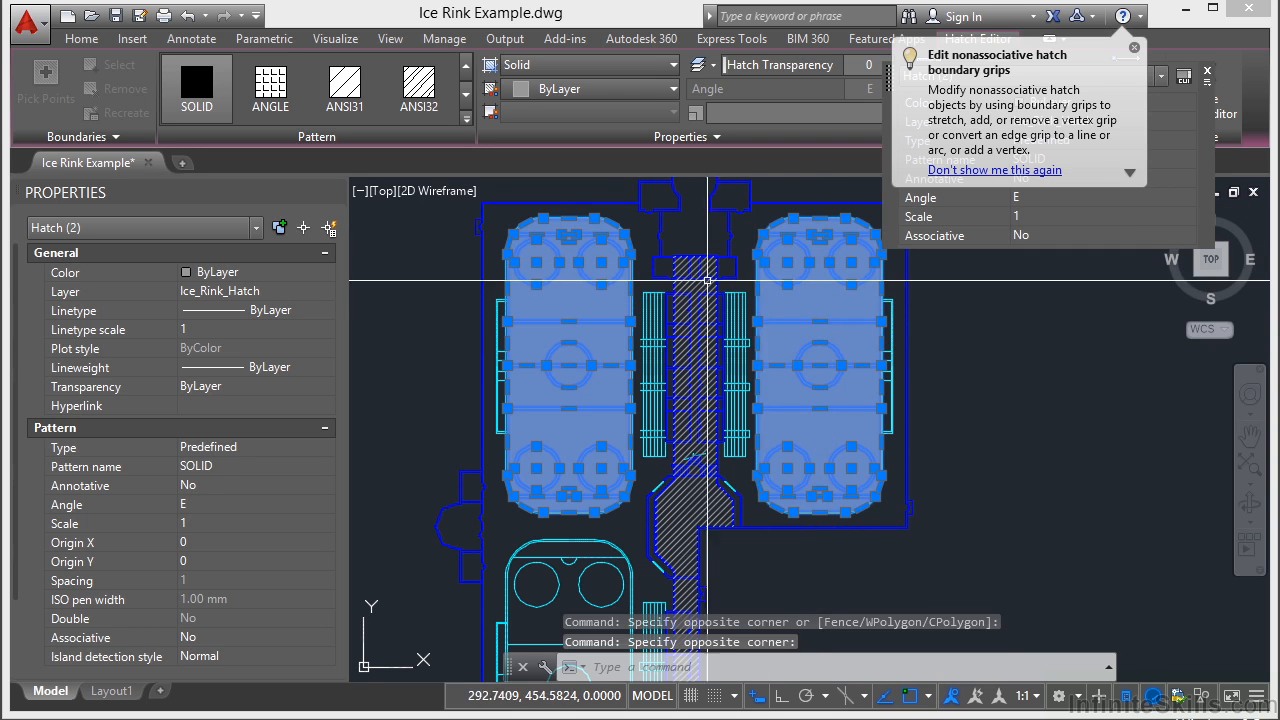
drag(15, 290, 18, 430)
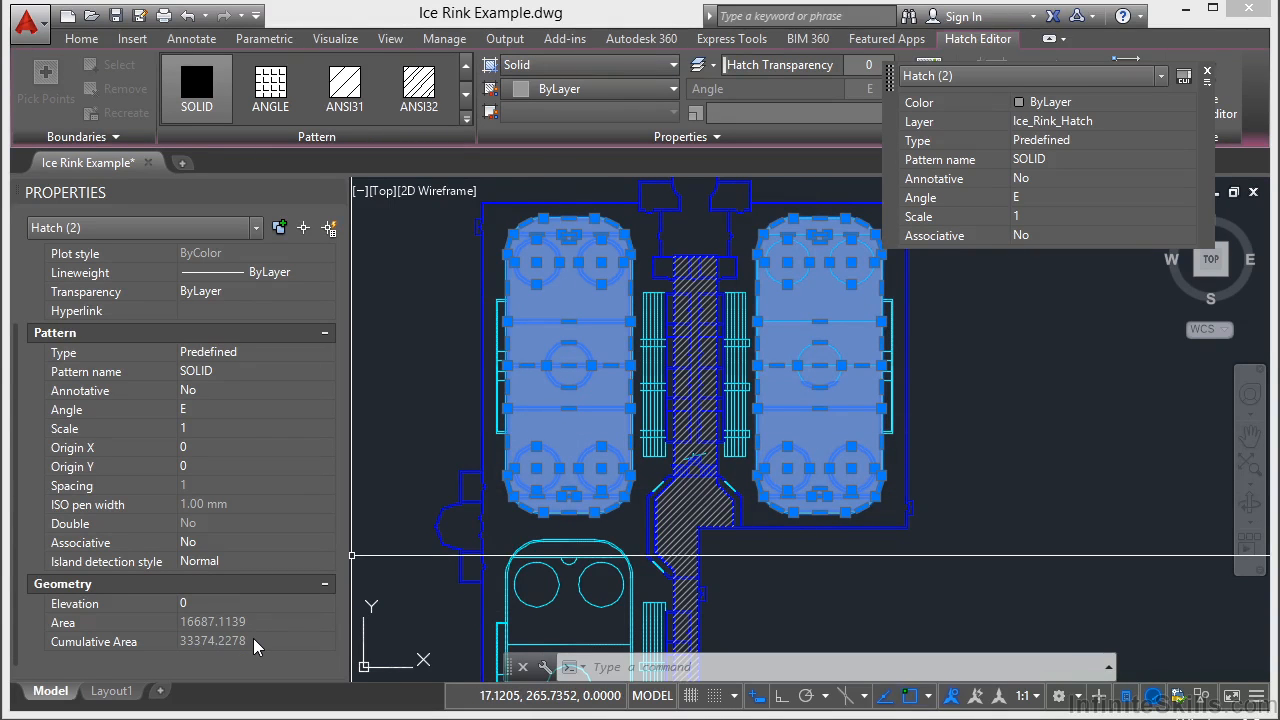
click(465, 557)
key(Escape)
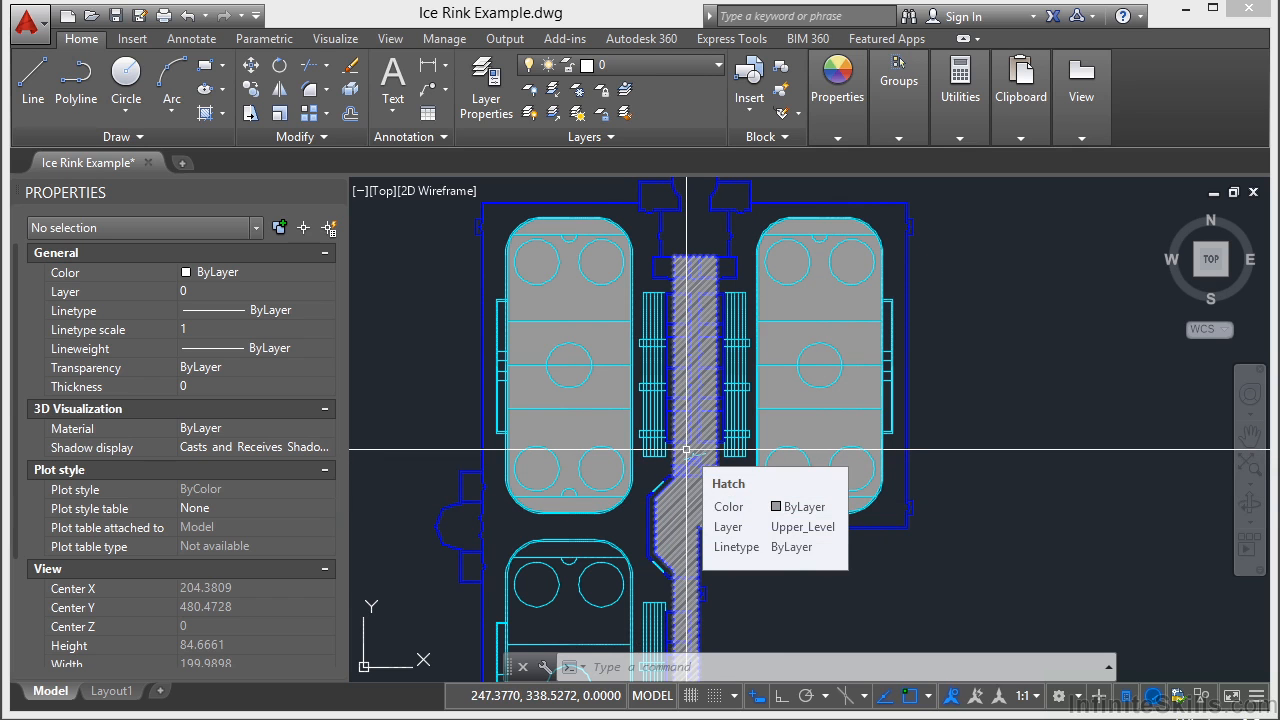
Step: Start an area measurement and set its first point at the outer upper-left corner of the building
scroll(594, 257, down, 2)
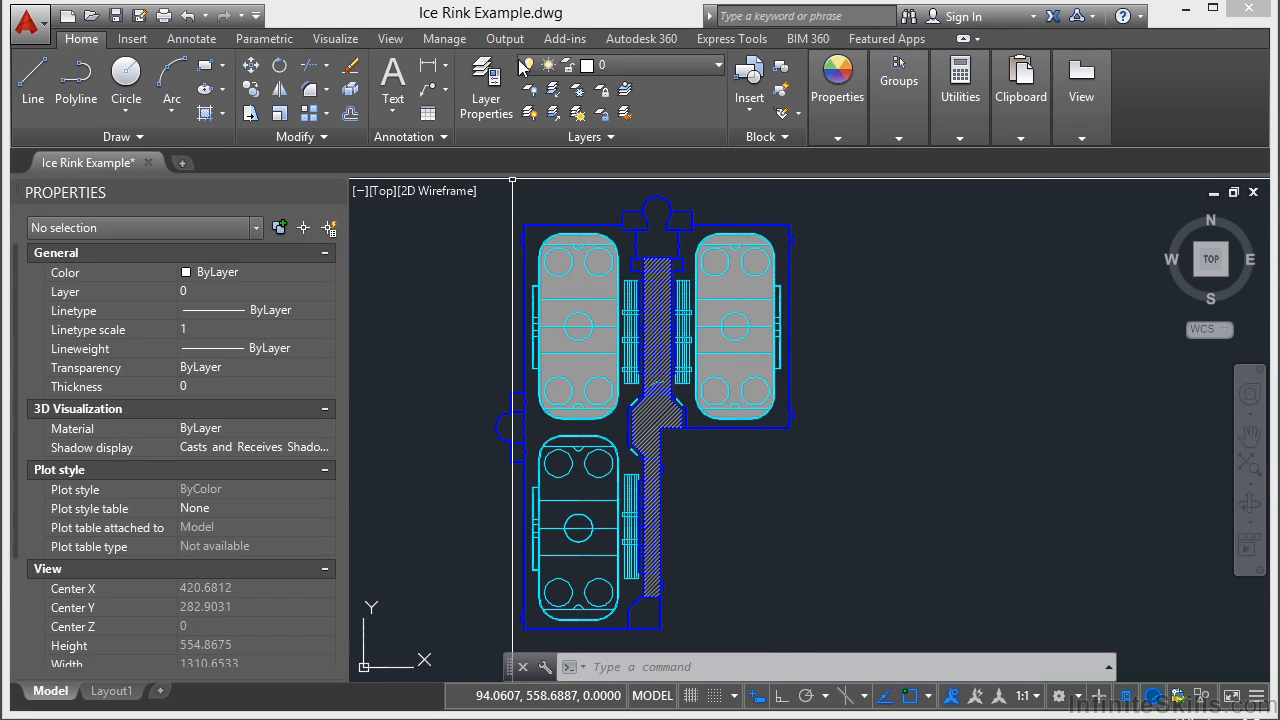
click(965, 138)
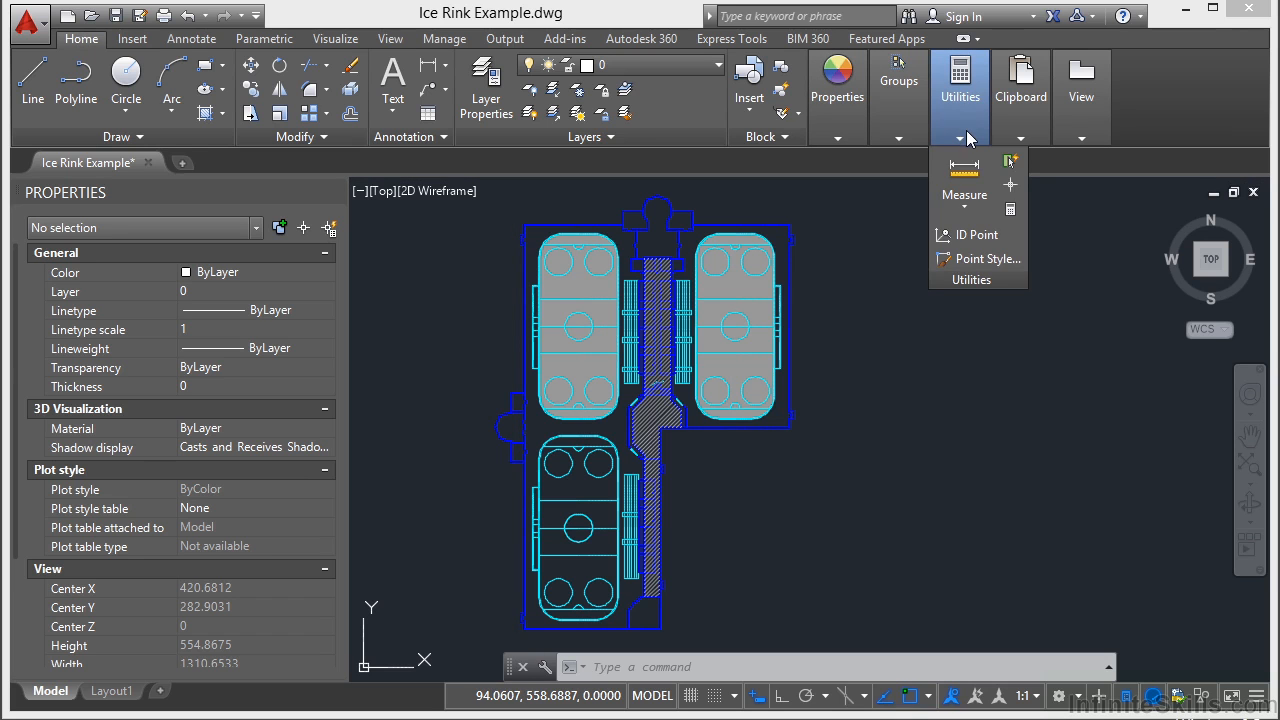
click(975, 206)
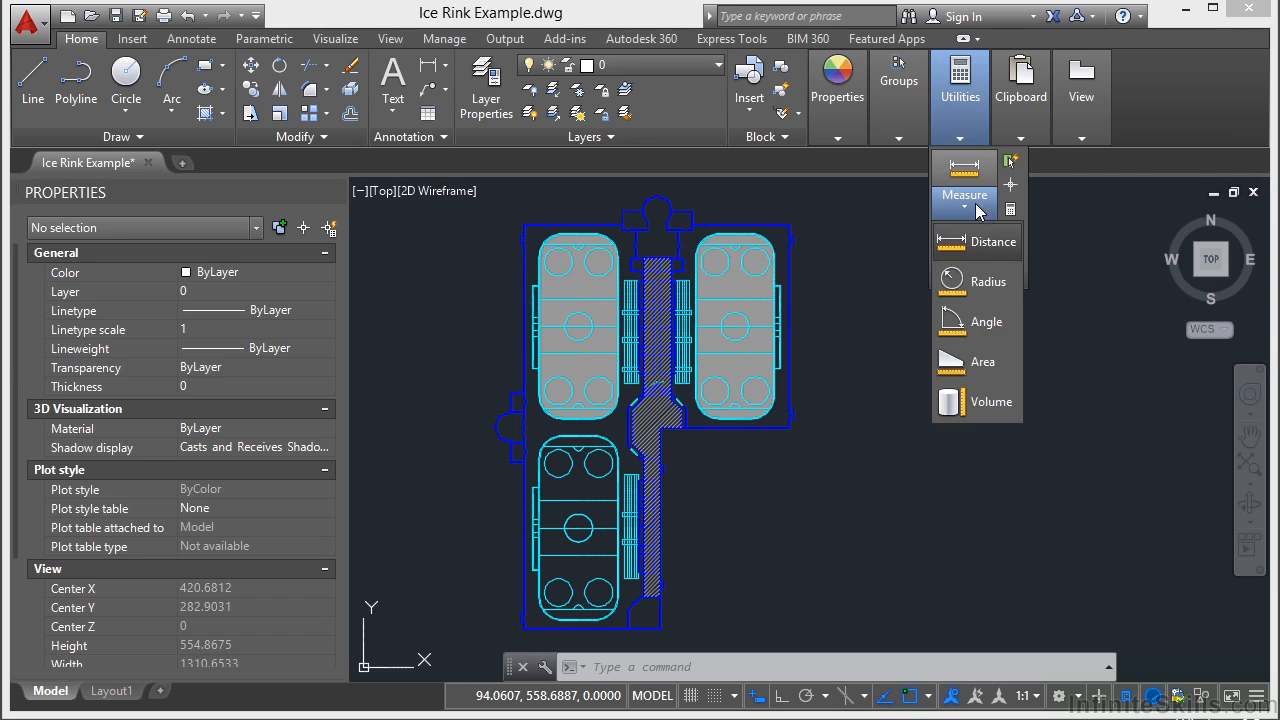
click(983, 364)
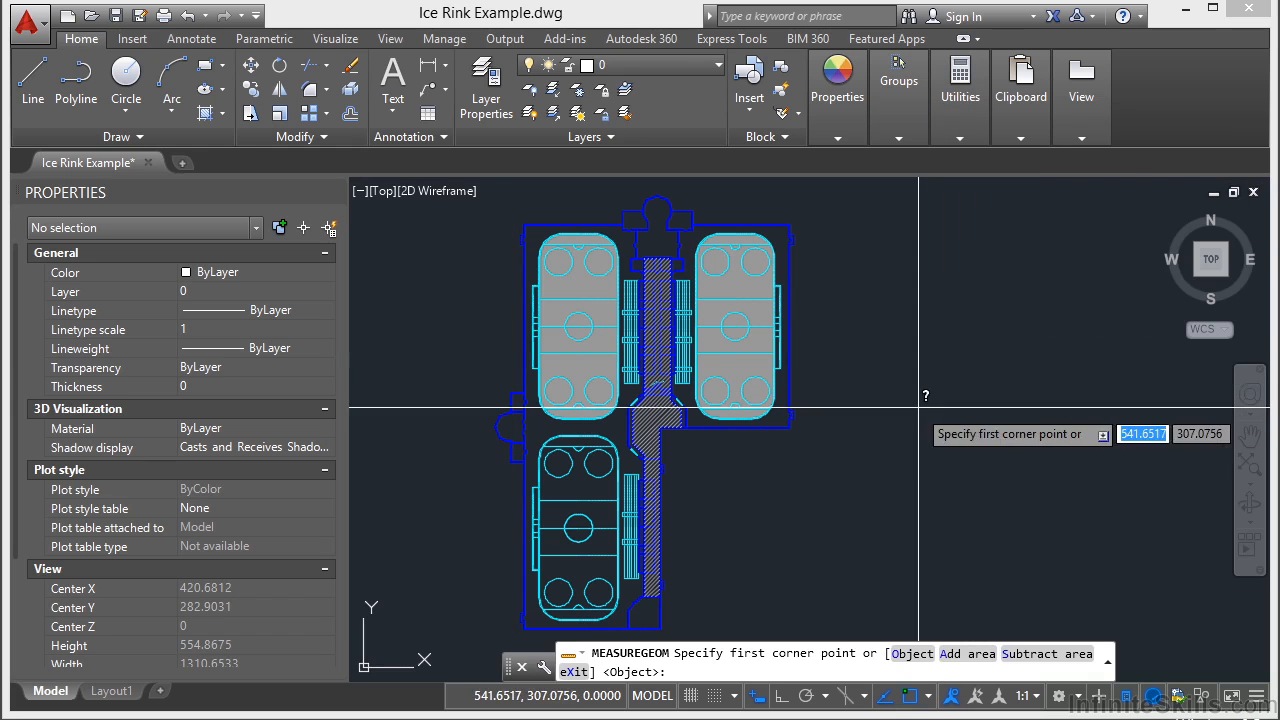
scroll(500, 217, up, 12)
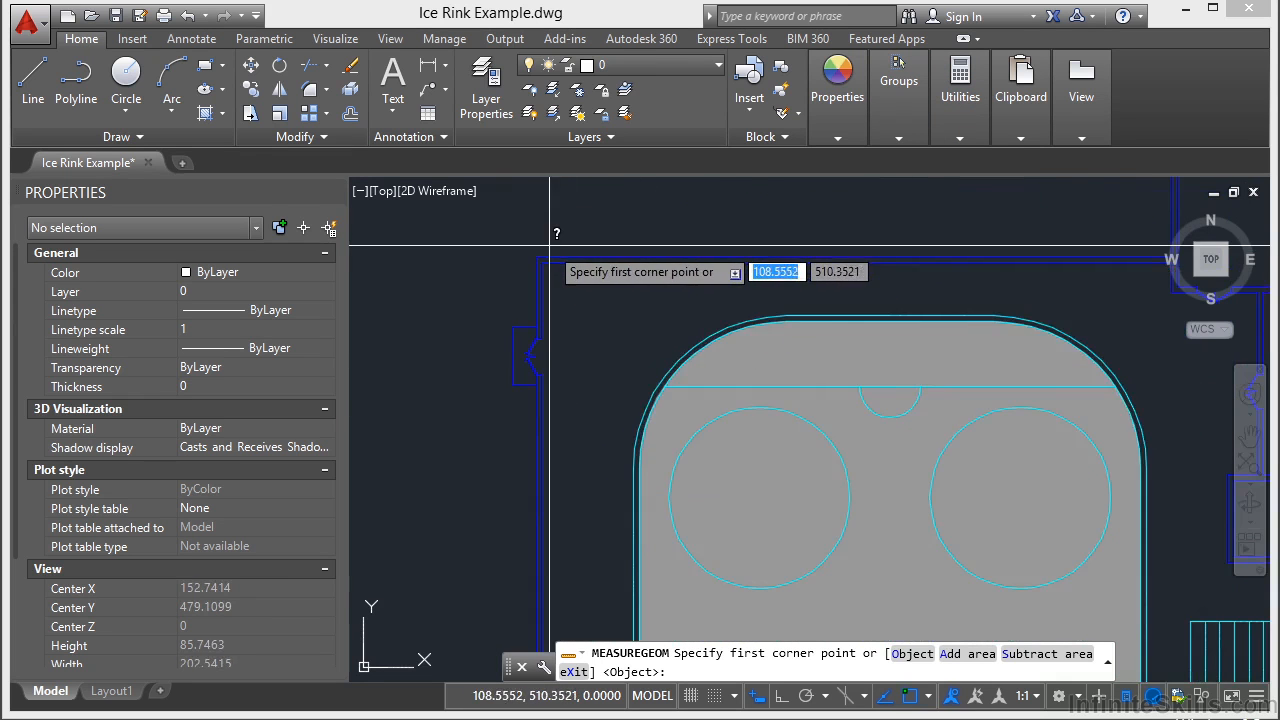
click(513, 272)
Step: Extend the area measurement along the building's top and right walls through the outer upper-right and lower-right corners of the upper wing
scroll(465, 320, down, 9)
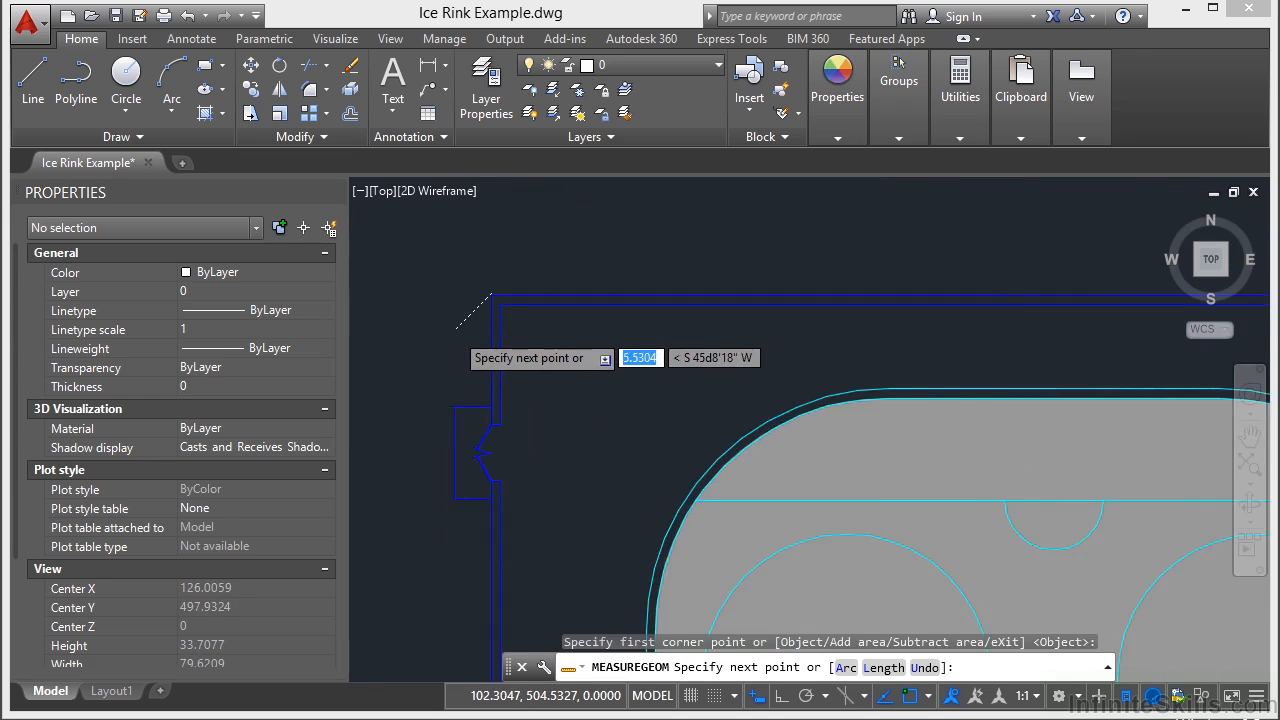
scroll(642, 322, down, 2)
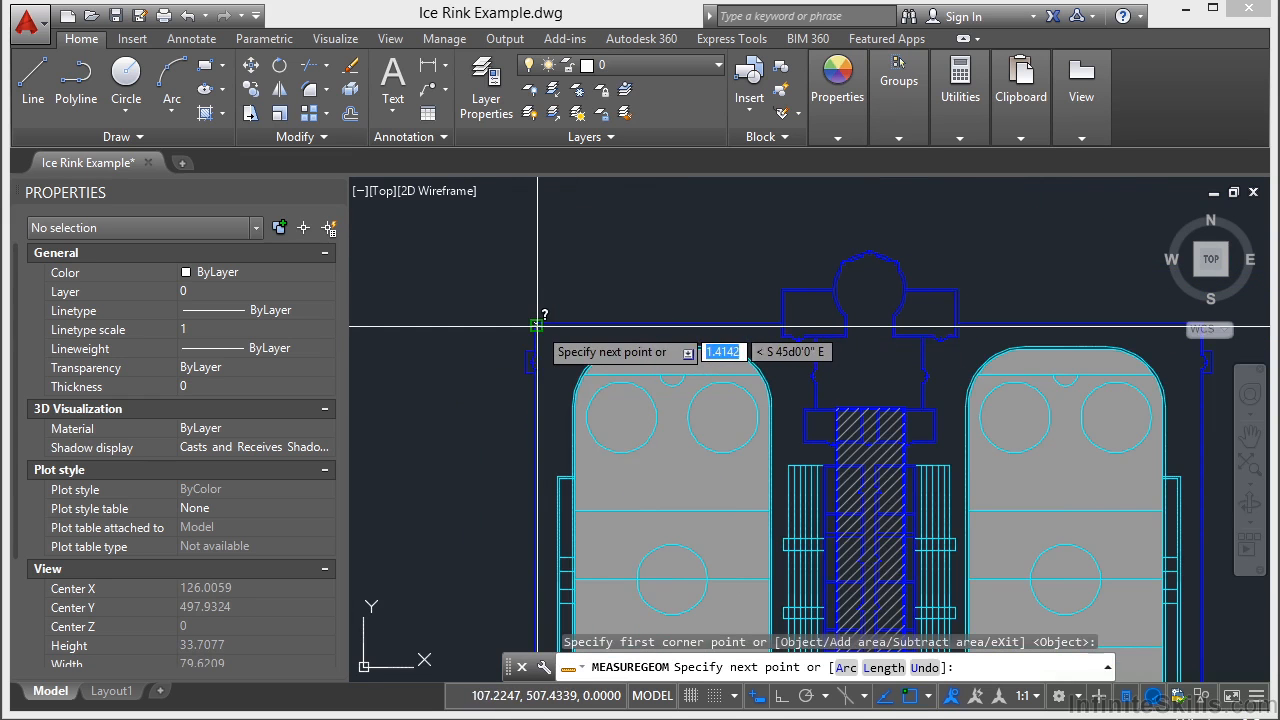
scroll(535, 323, down, 1)
scroll(821, 293, up, 9)
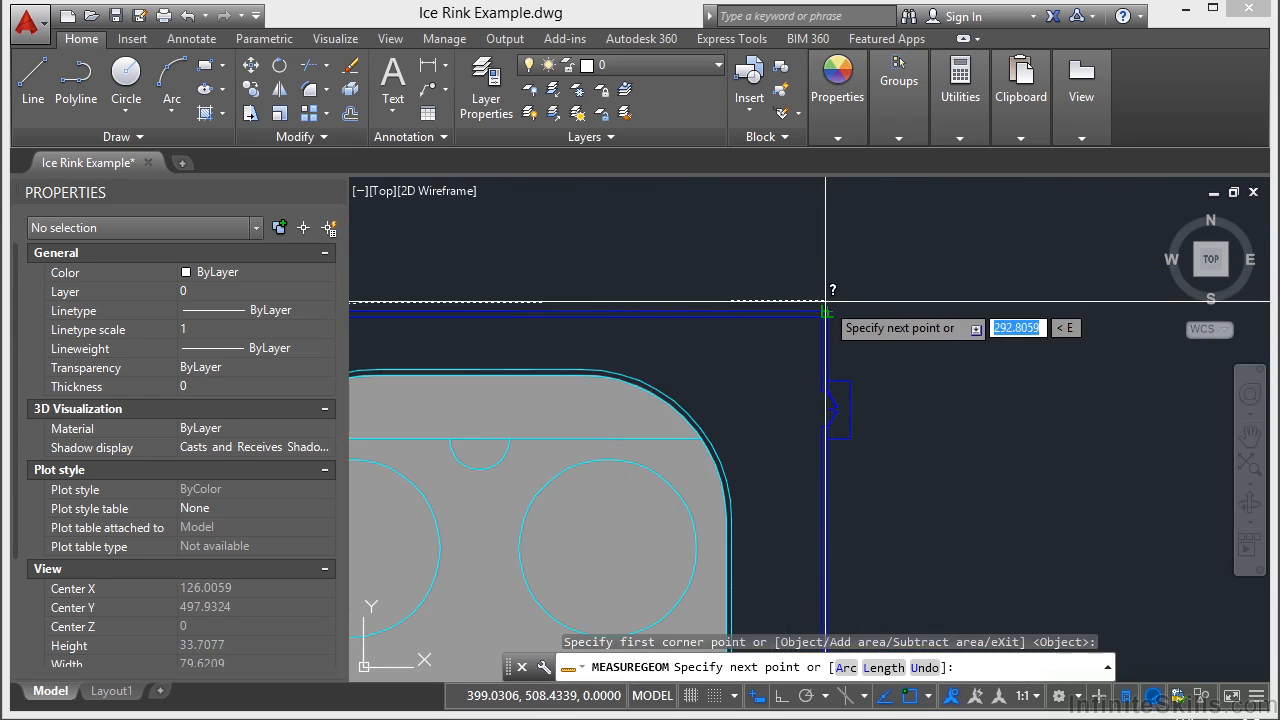
click(841, 255)
scroll(842, 258, down, 10)
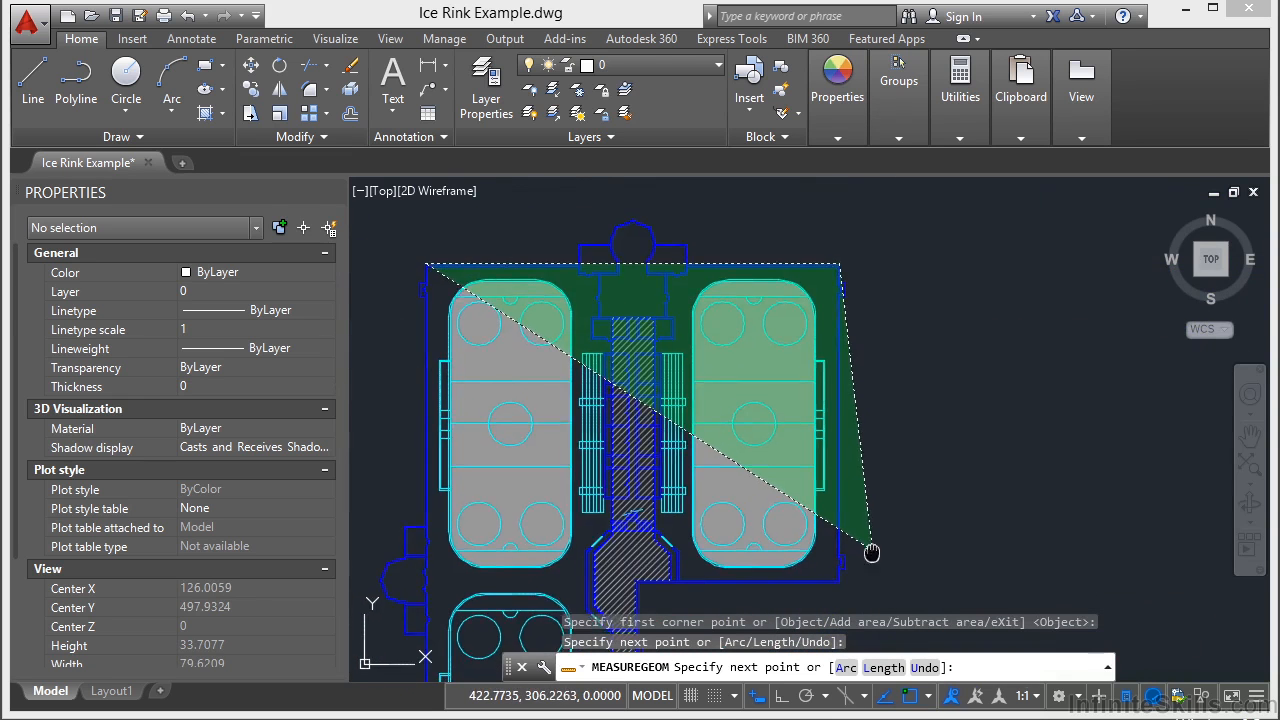
scroll(868, 540, up, 8)
scroll(832, 420, up, 2)
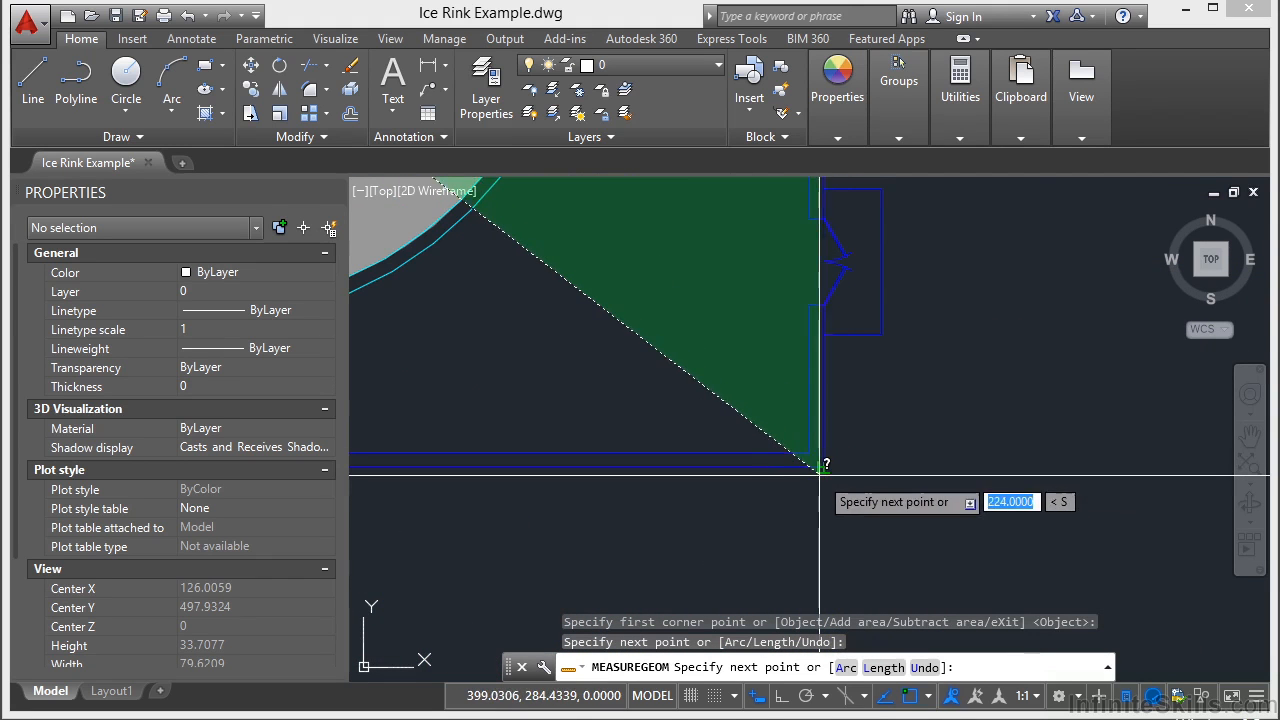
click(829, 468)
Step: Continue the area boundary through the inside corner beside the hatched corridor and down to the building's bottom-right corner
scroll(1100, 394, down, 5)
scroll(682, 425, up, 6)
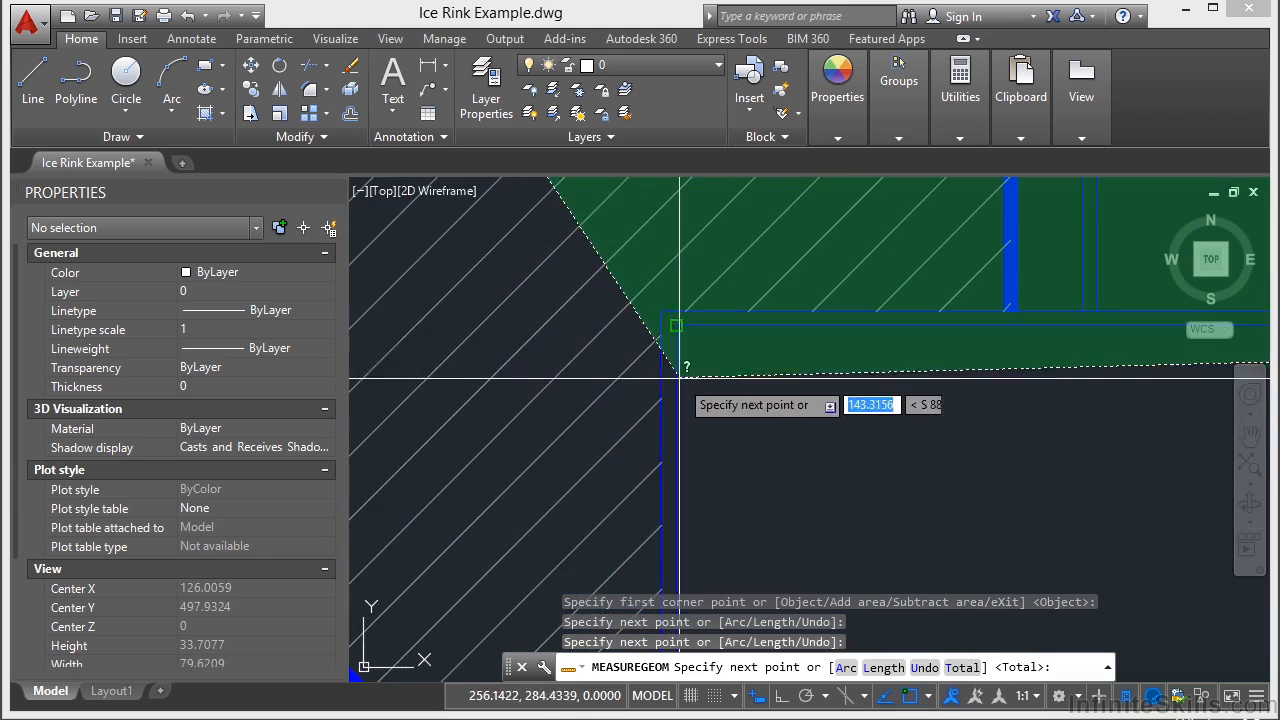
click(692, 326)
scroll(705, 314, down, 5)
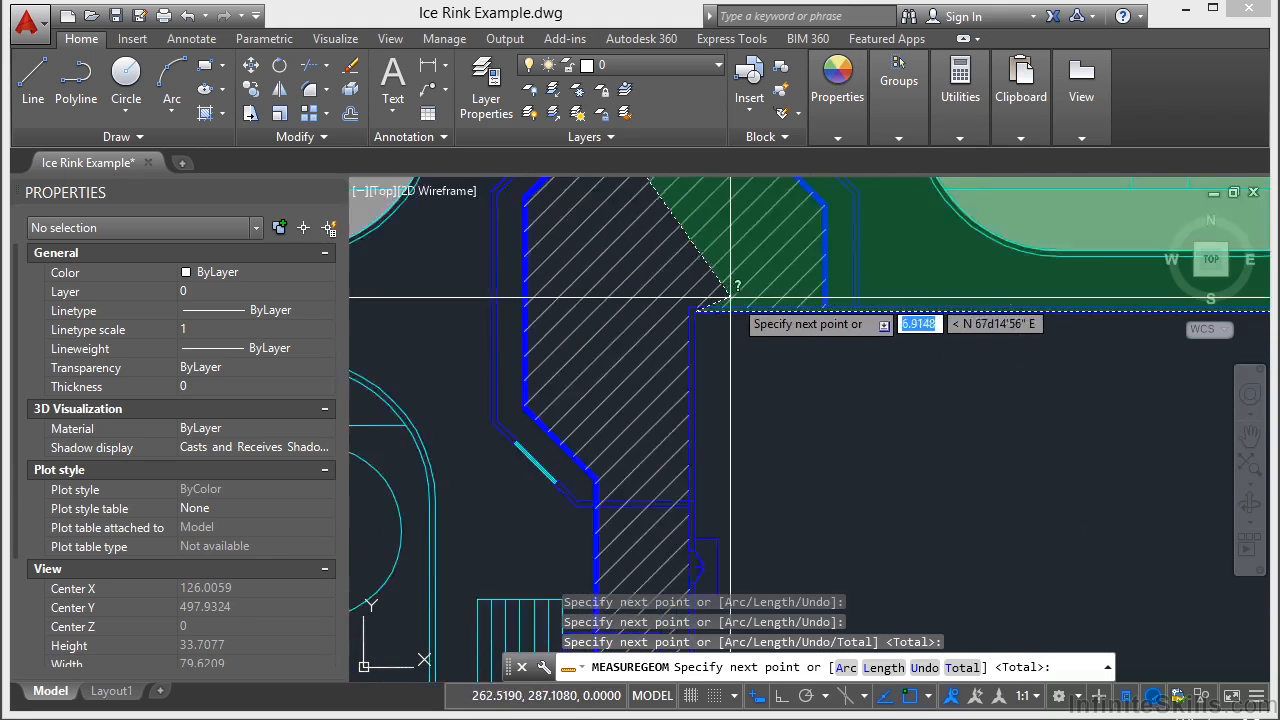
middle_drag(698, 464, 749, 414)
scroll(749, 414, up, 6)
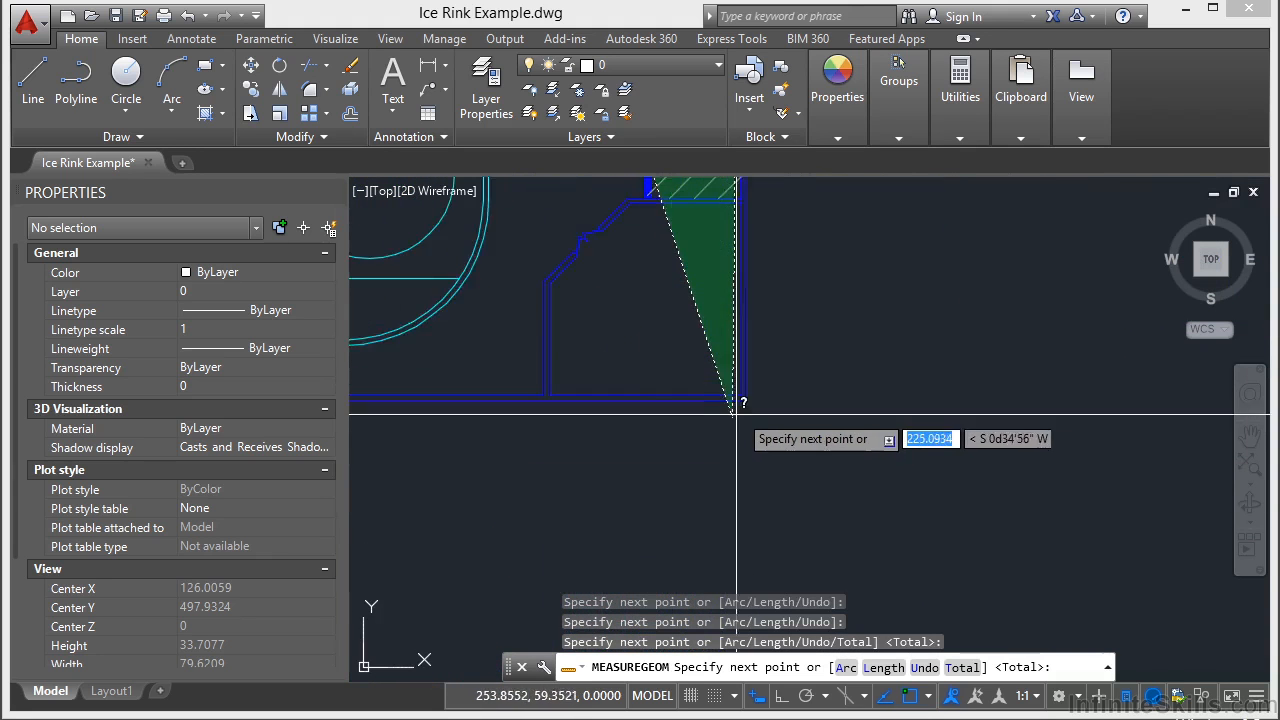
click(729, 397)
Step: Extend the area boundary along the building's bottom wall to its outer bottom-left corner
scroll(737, 386, down, 5)
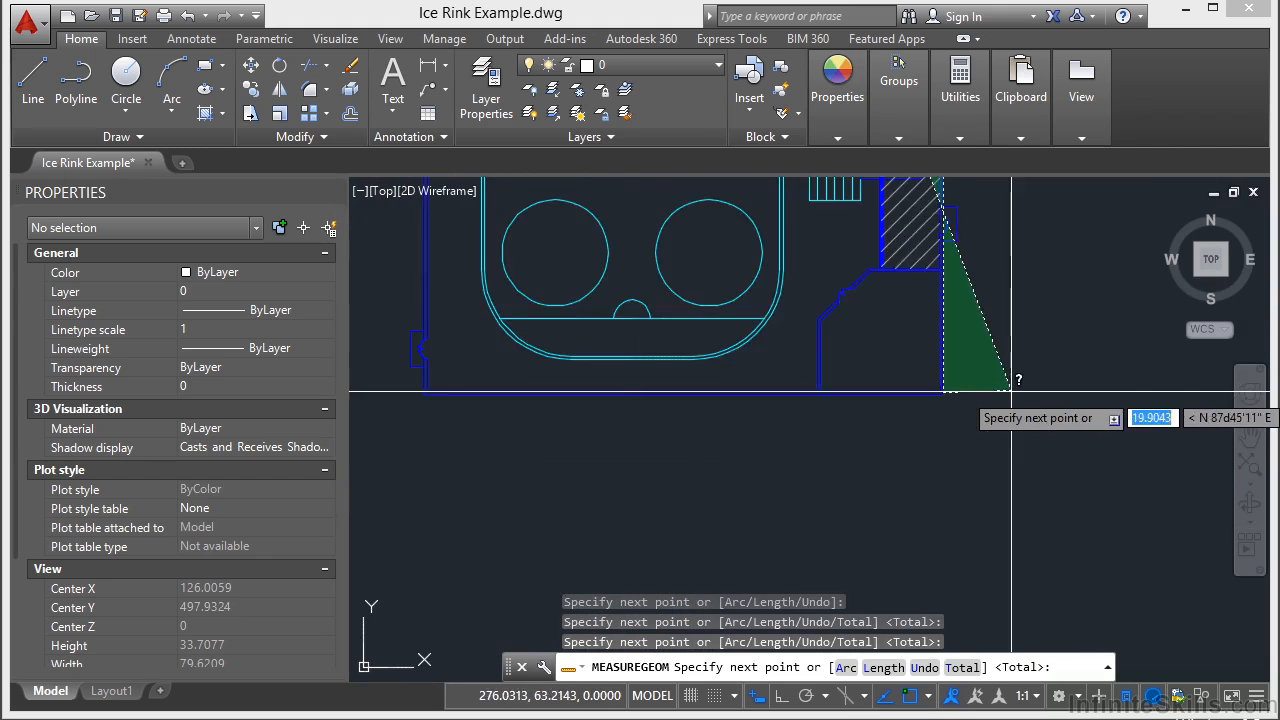
scroll(420, 380, up, 5)
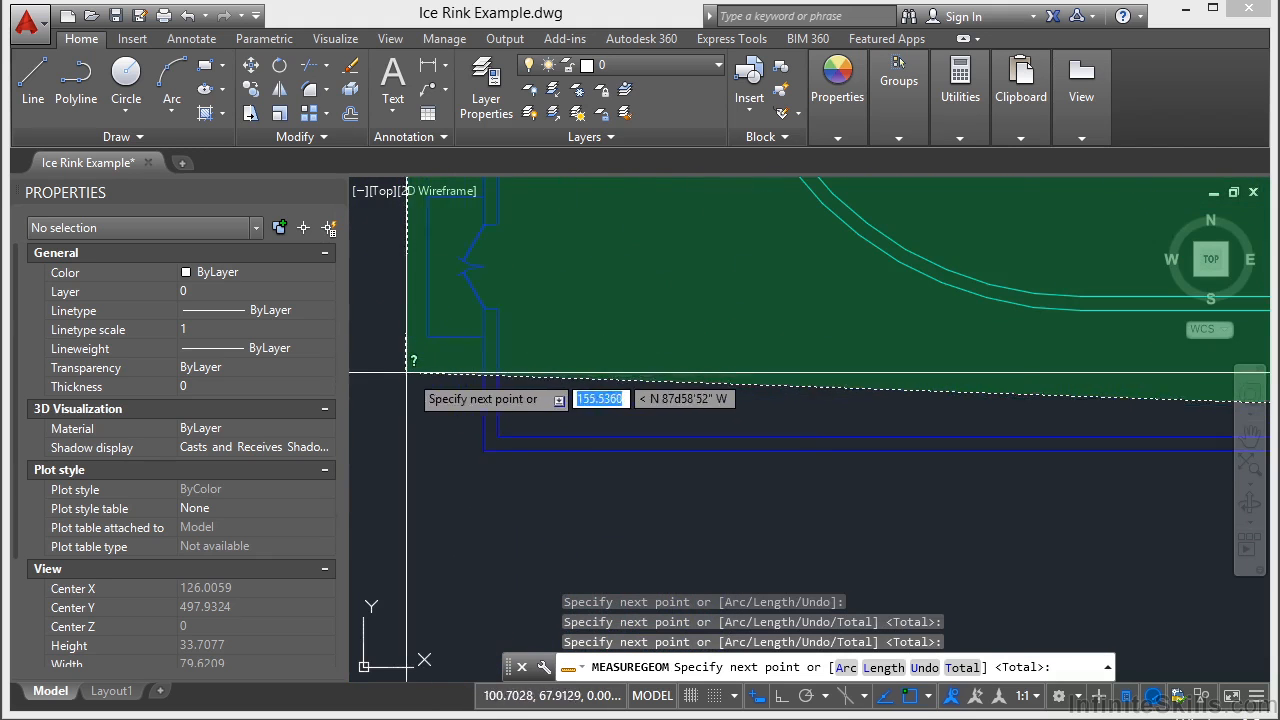
click(484, 451)
Step: Complete the area measurement of the building outline, closing the boundary along the left wall, and exit the measuring command
scroll(568, 519, down, 6)
scroll(585, 491, up, 5)
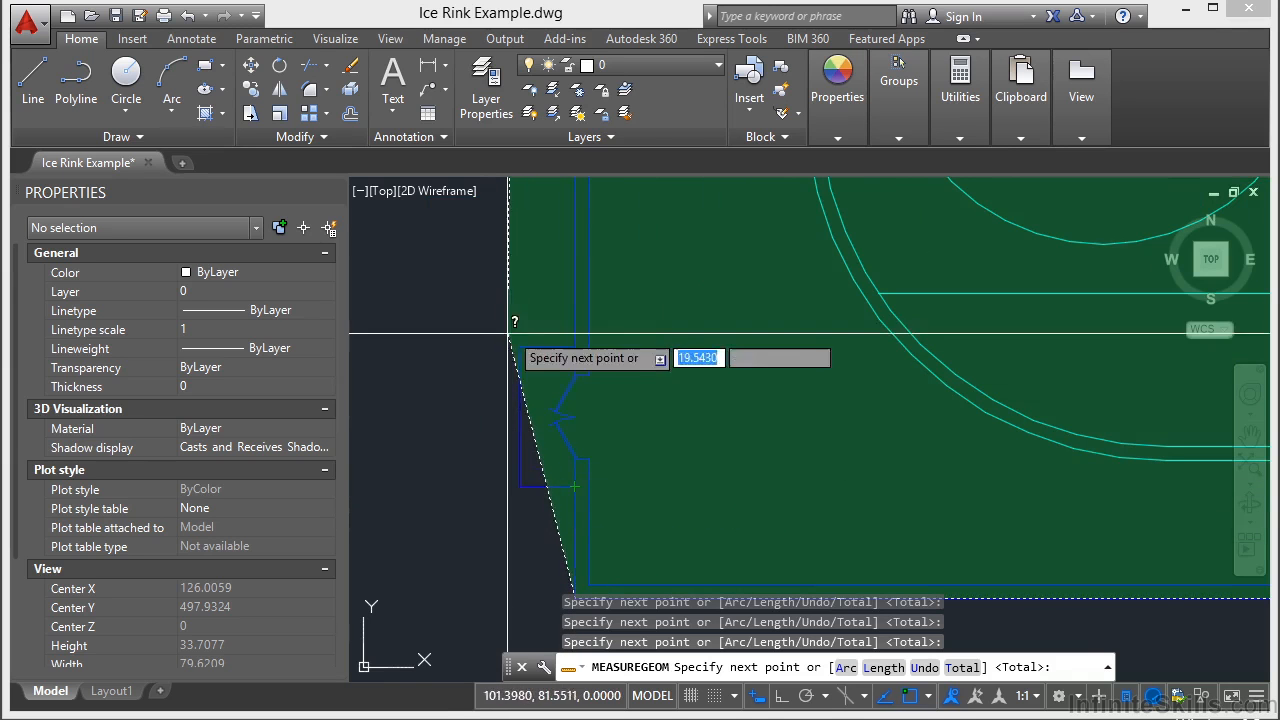
scroll(575, 569, down, 3)
scroll(575, 575, down, 5)
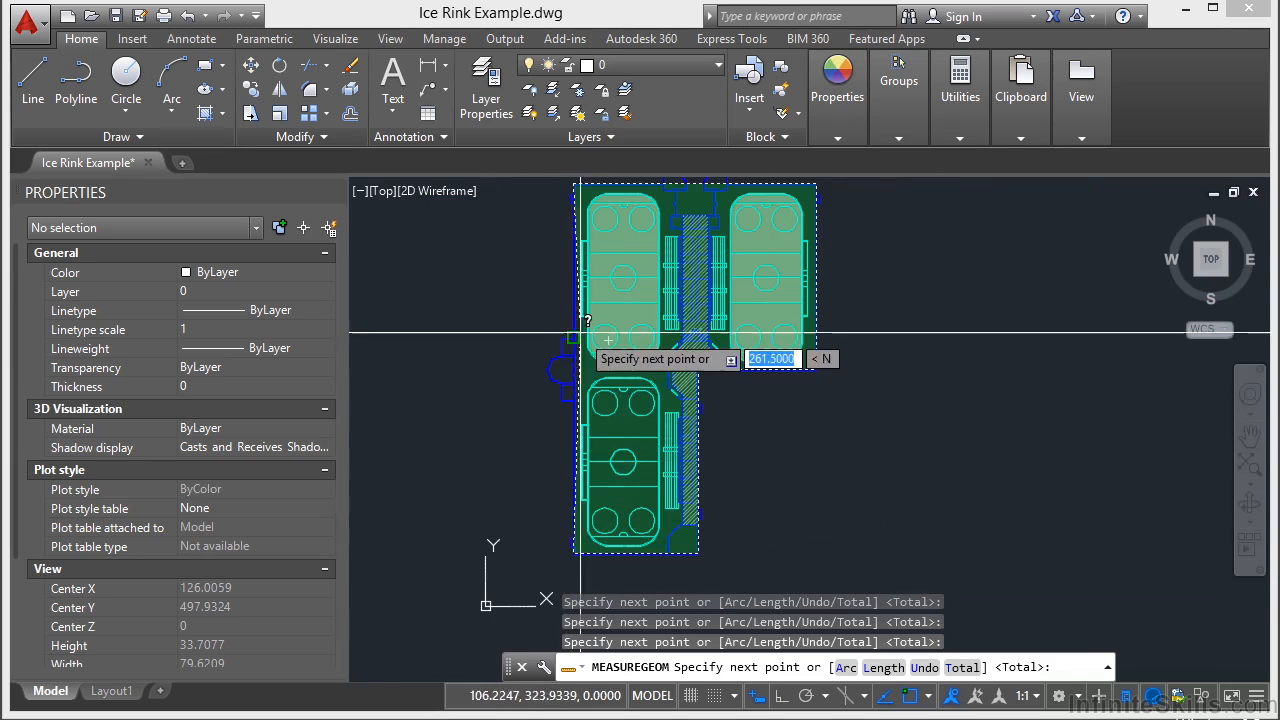
scroll(581, 350, down, 2)
scroll(581, 343, up, 5)
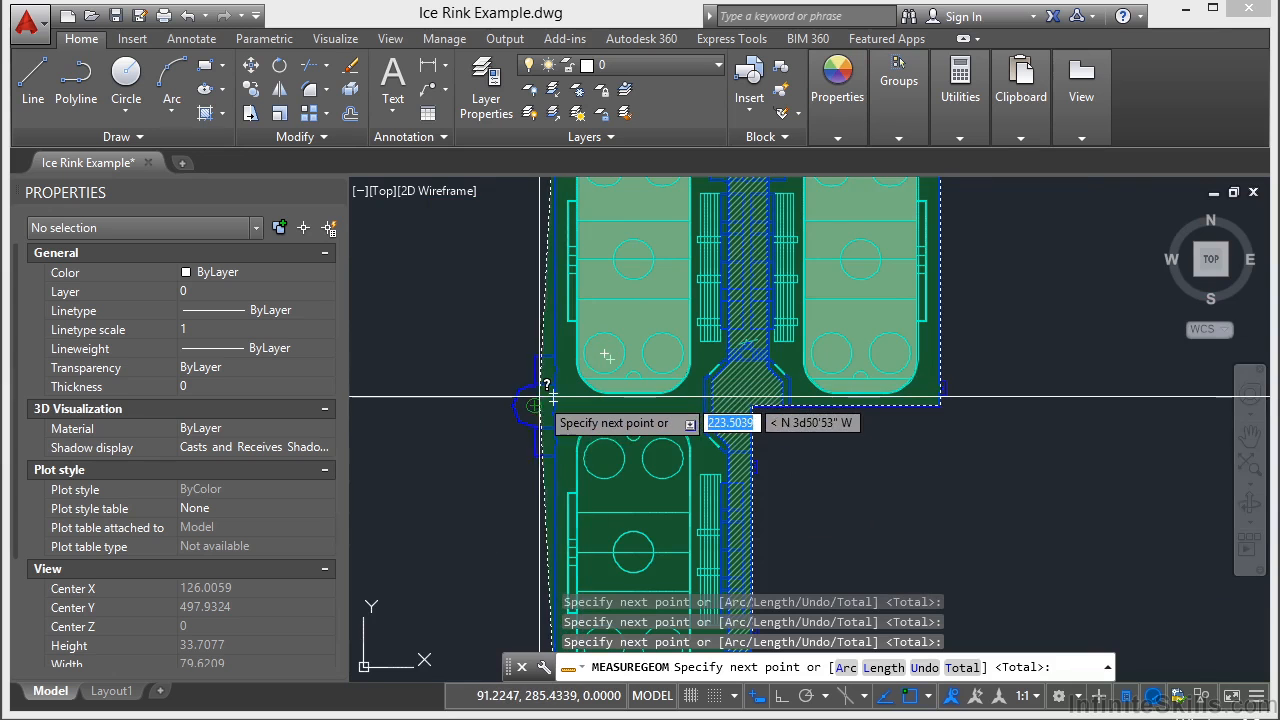
key(Return)
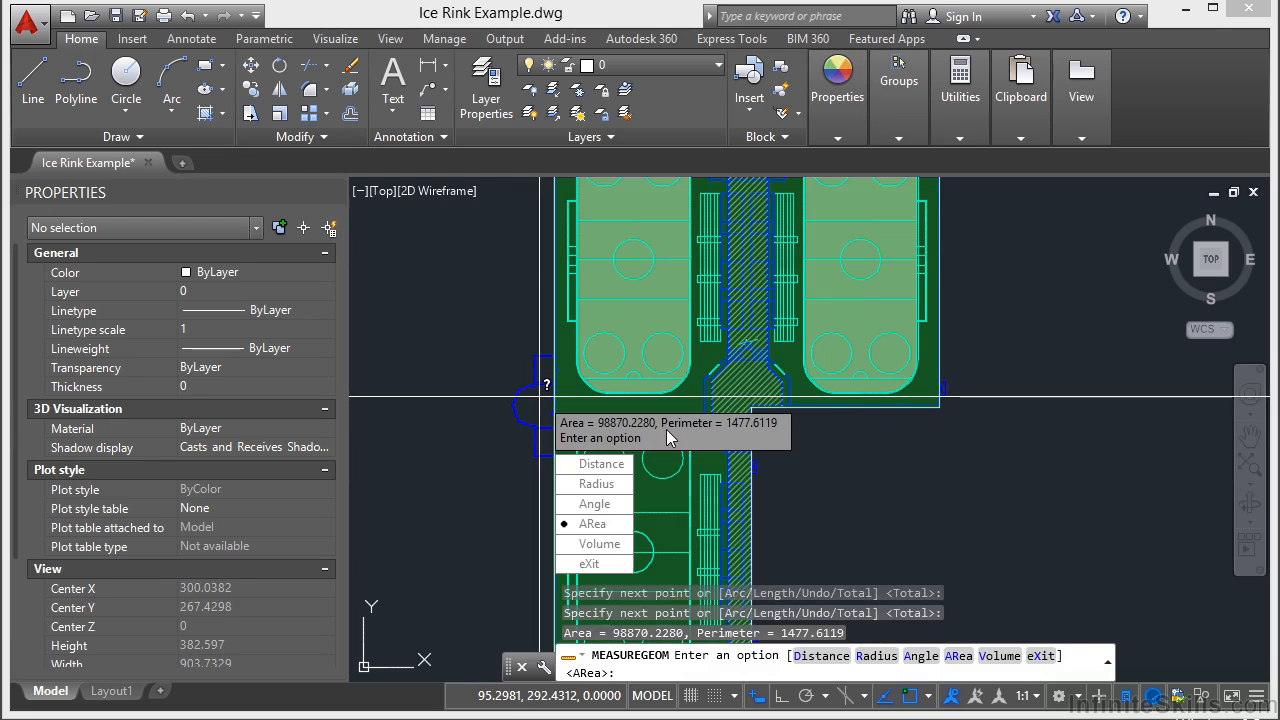
click(604, 565)
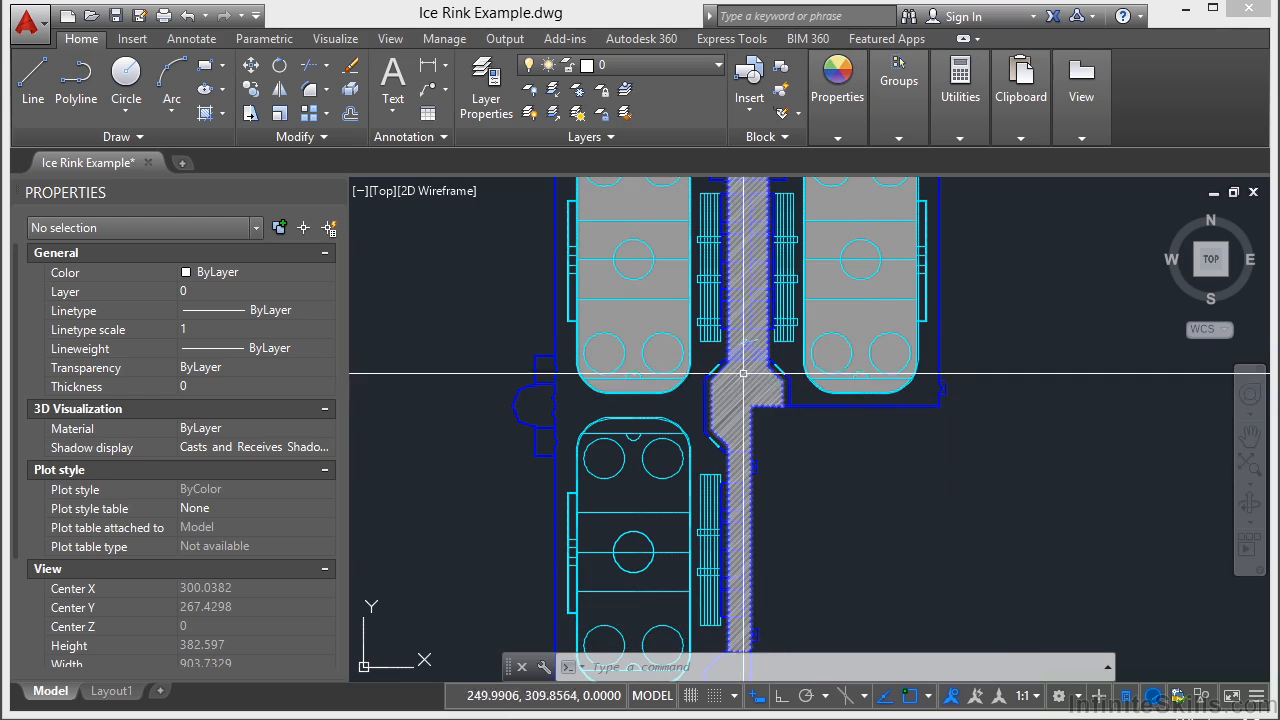
Step: Purge all unused items from the drawing, including nested items, confirming the removal for all items at once
text(purge)
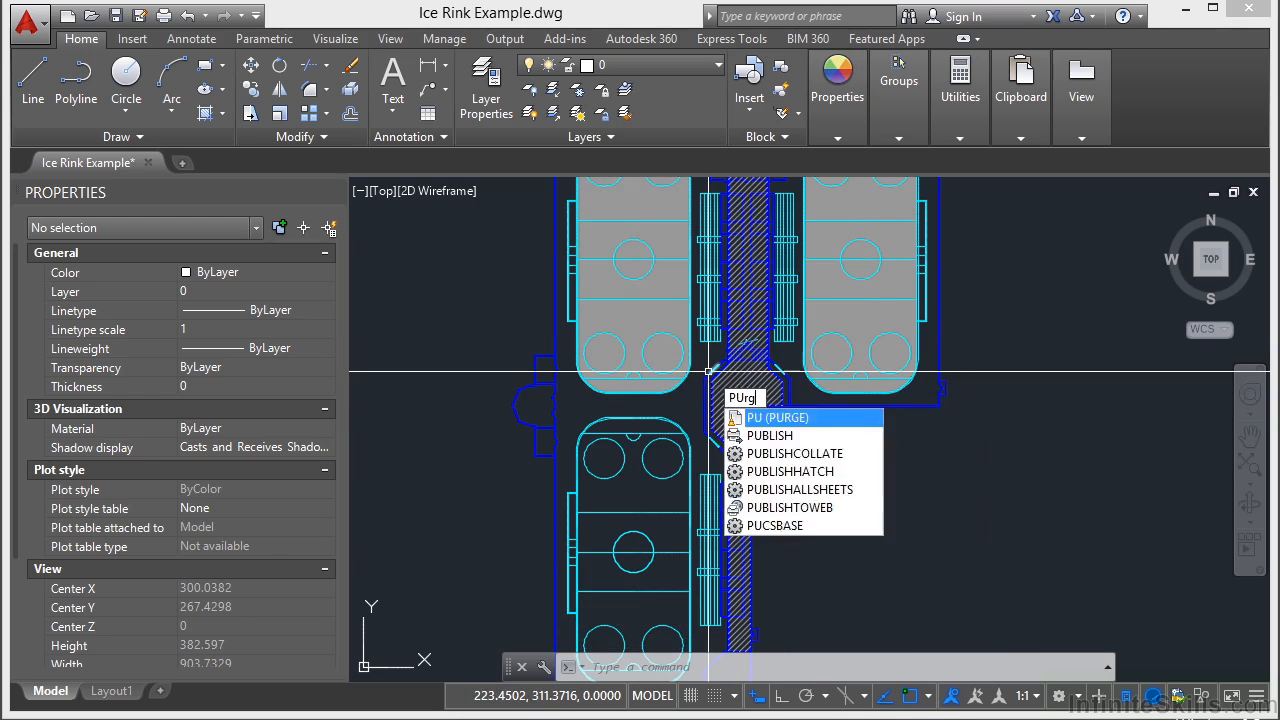
key(Return)
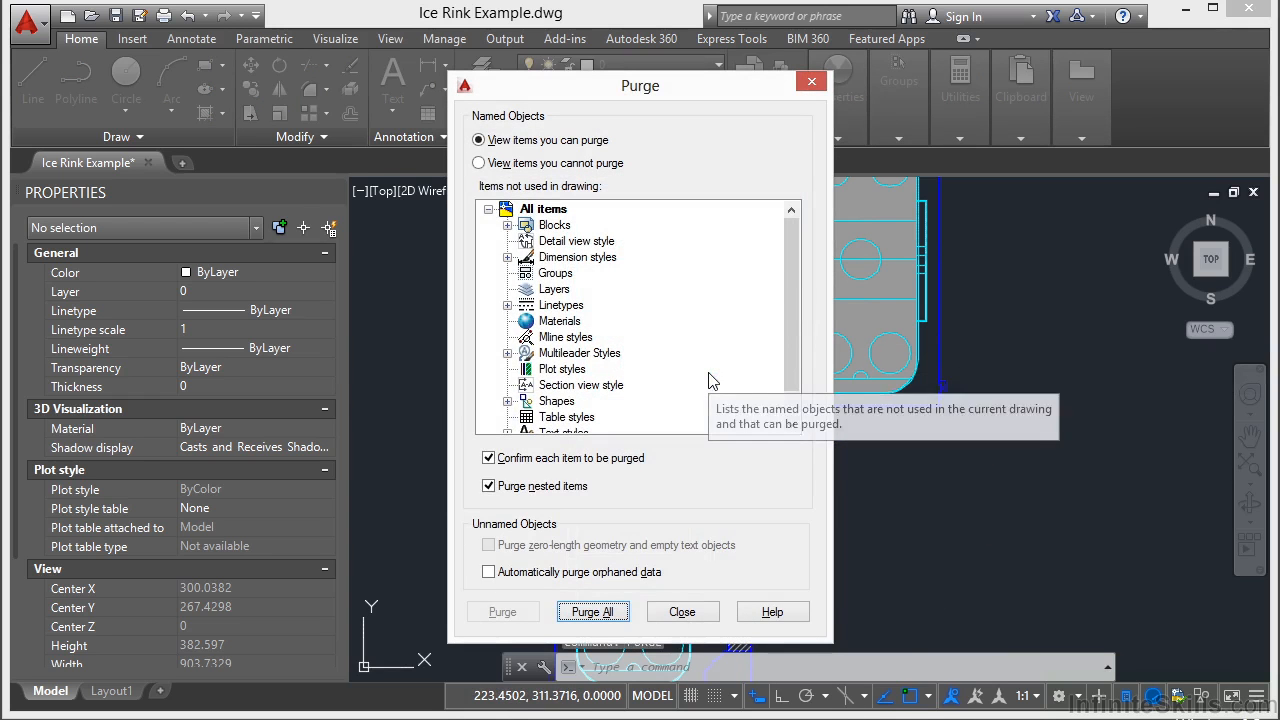
click(521, 488)
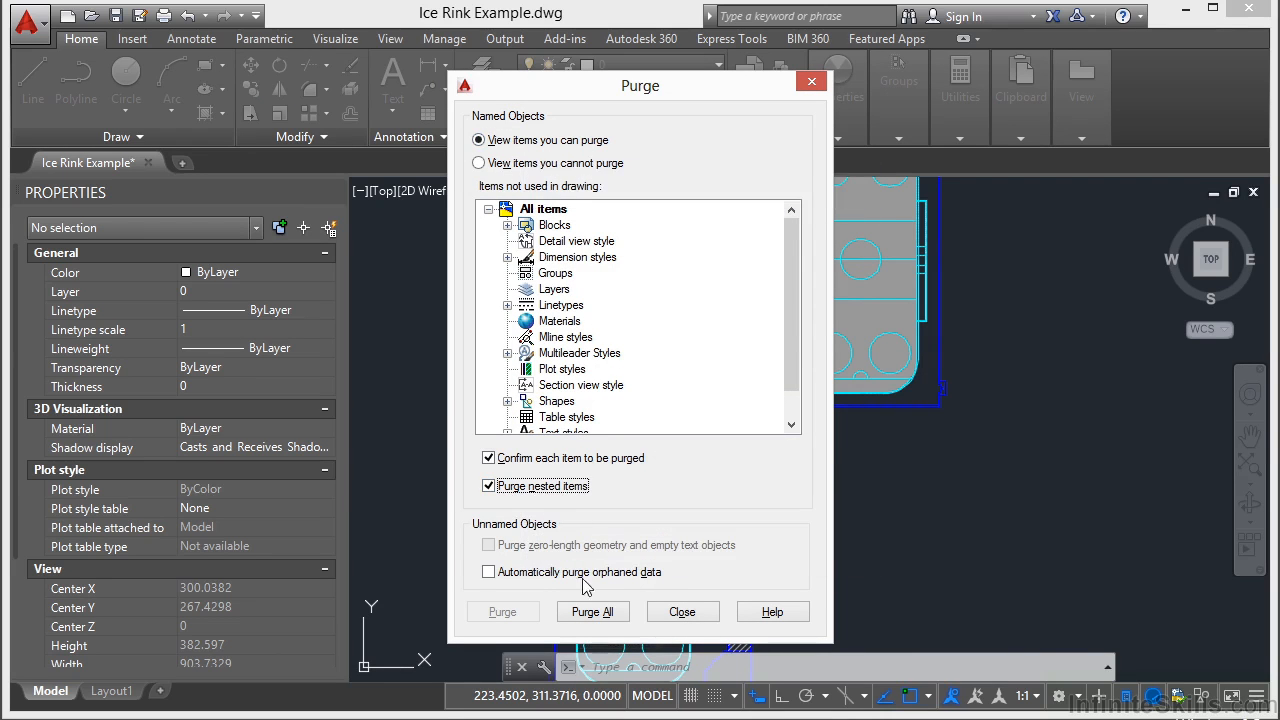
click(600, 616)
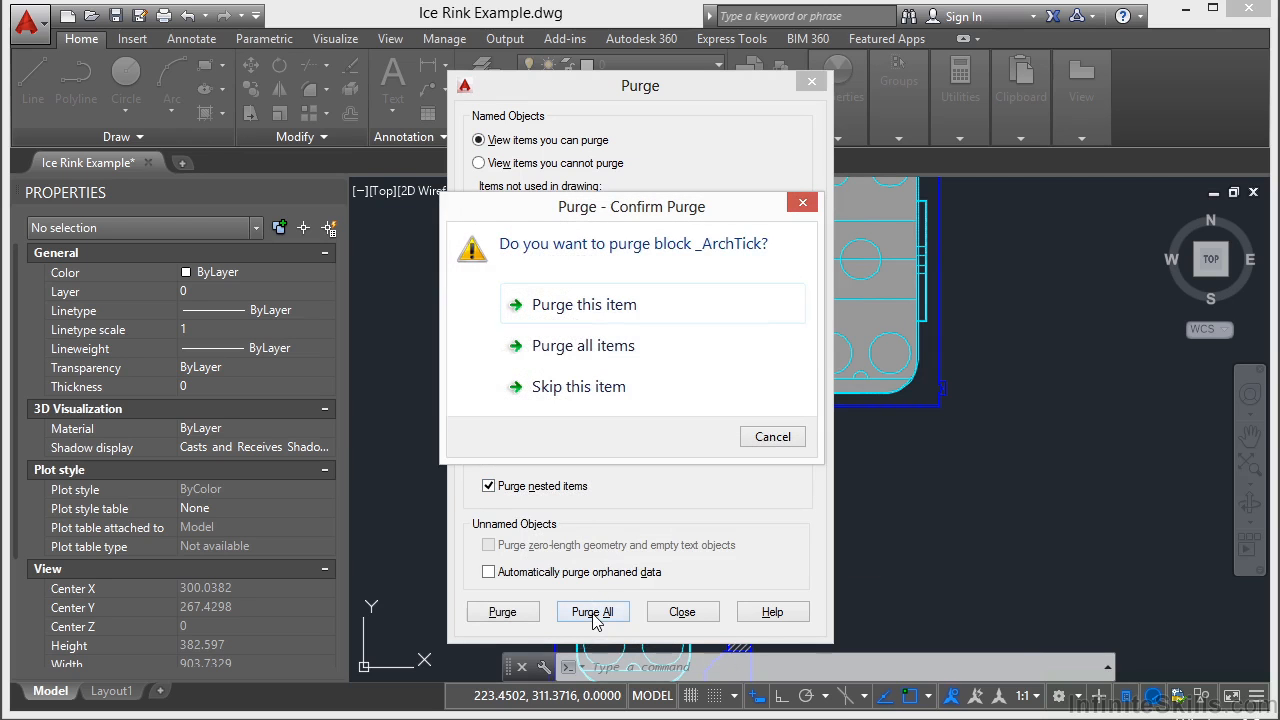
click(603, 352)
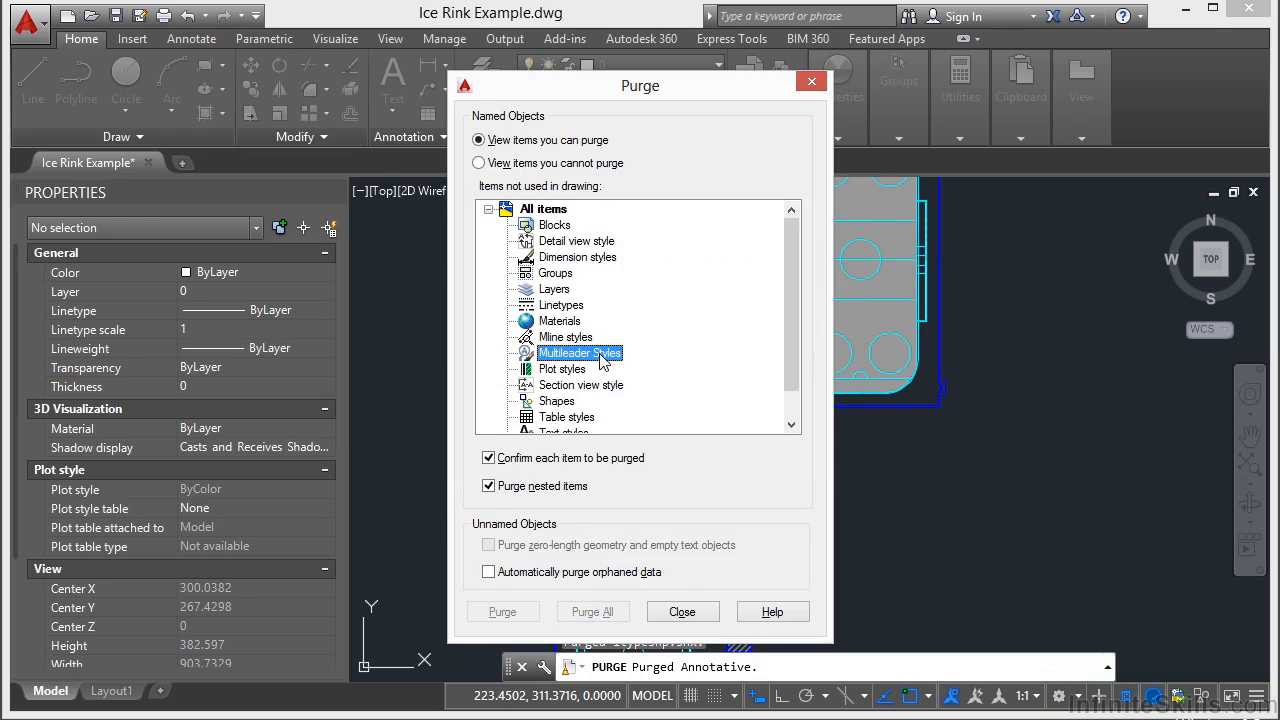
click(682, 612)
scroll(530, 405, down, 2)
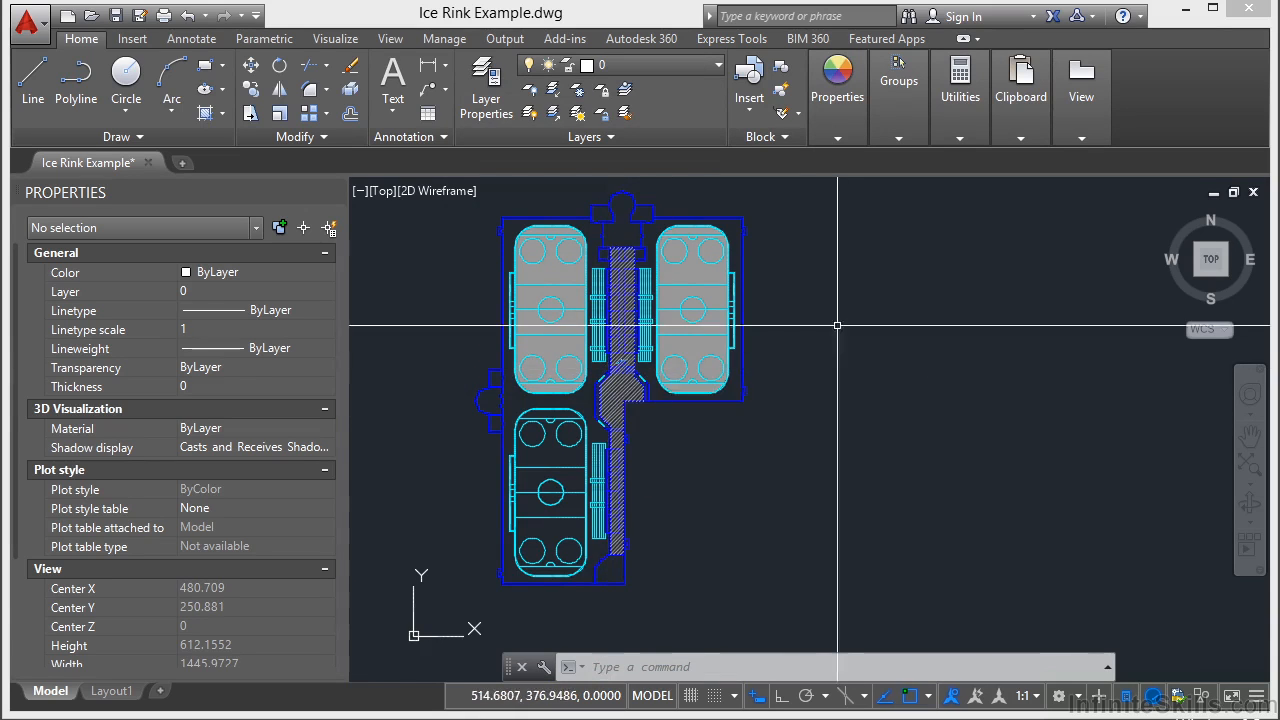
middle_drag(837, 326, 851, 345)
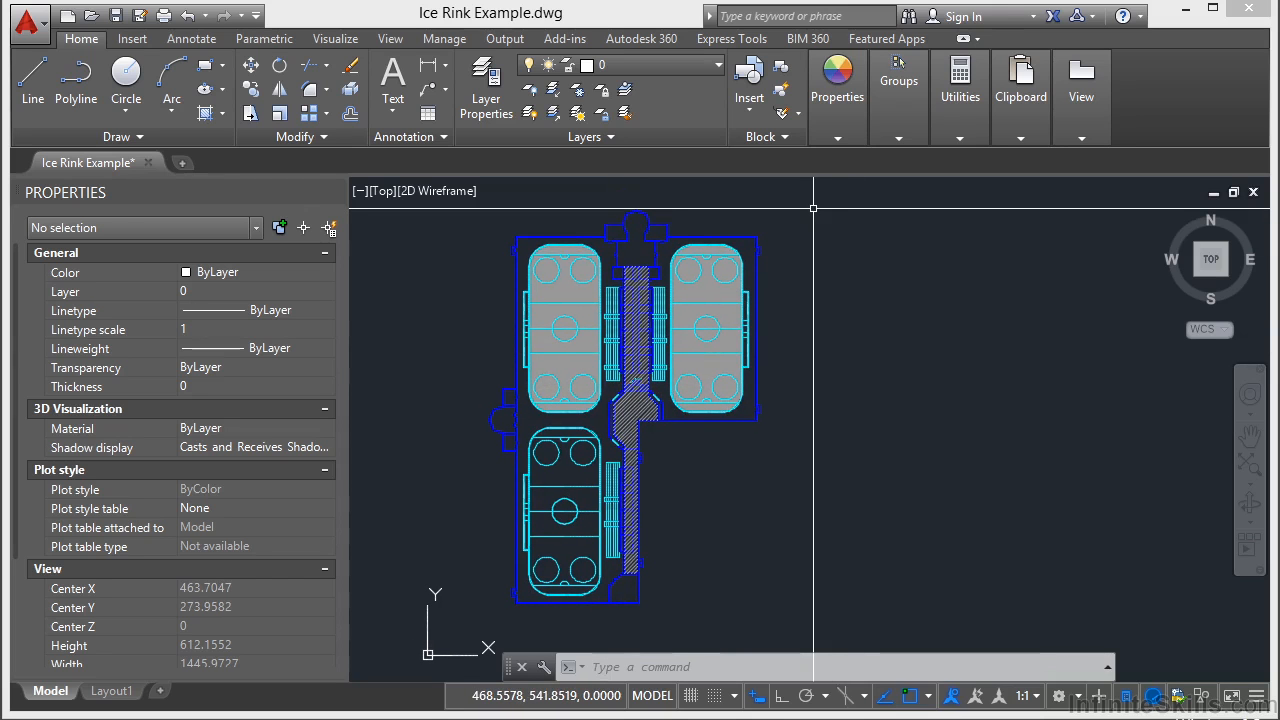